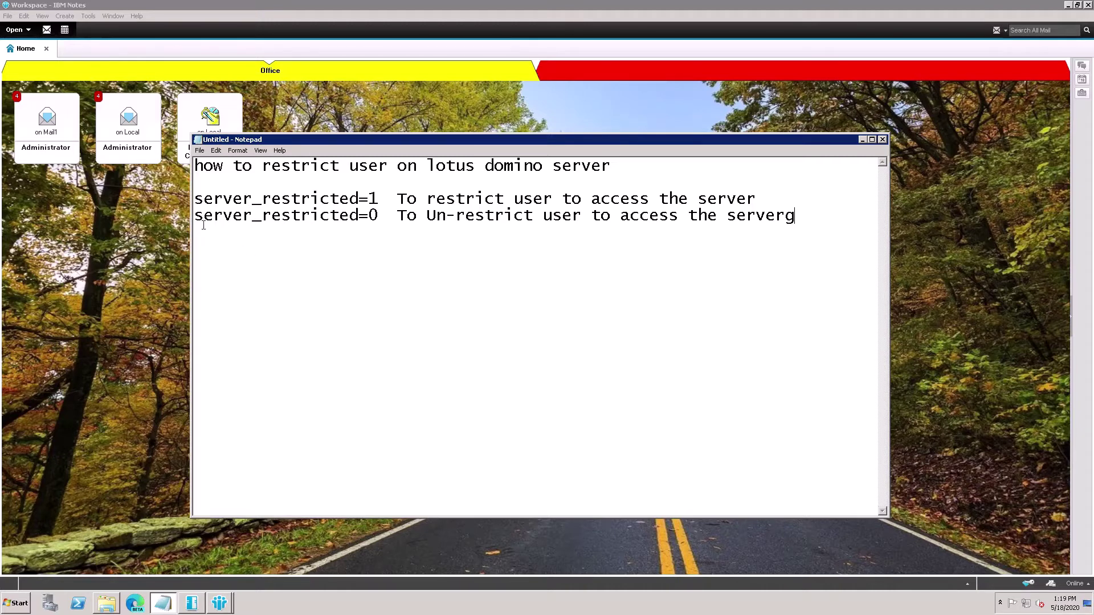
# Remove the stray g ending the un-restrict line in the Notepad notes, and select server_restricted=1 for copying
pyautogui.moveTo(195, 219); pyautogui.dragTo(263, 222)
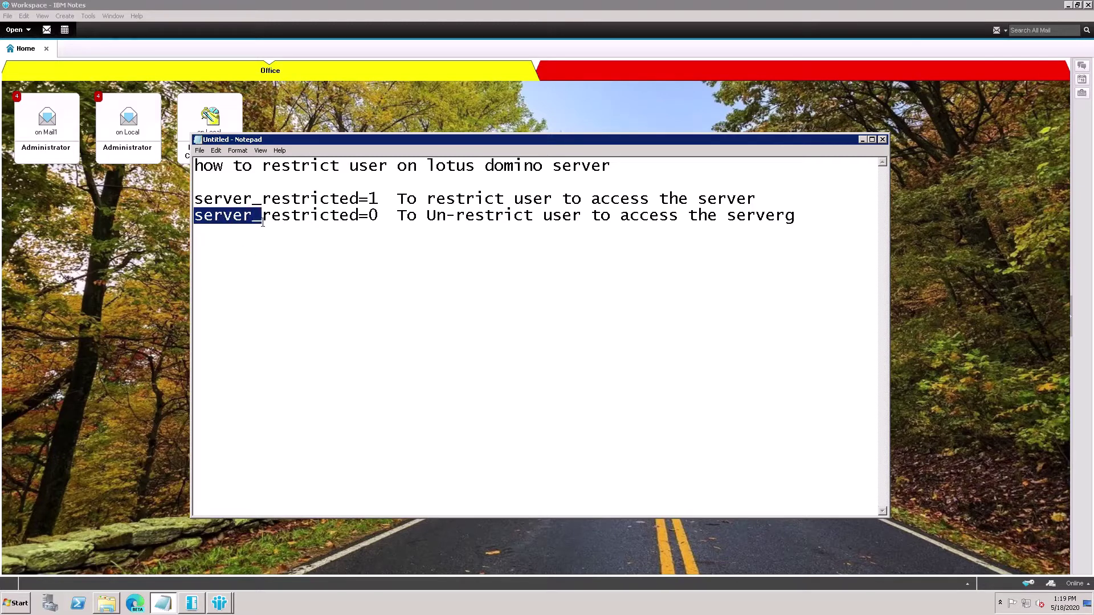
pyautogui.click(380, 217)
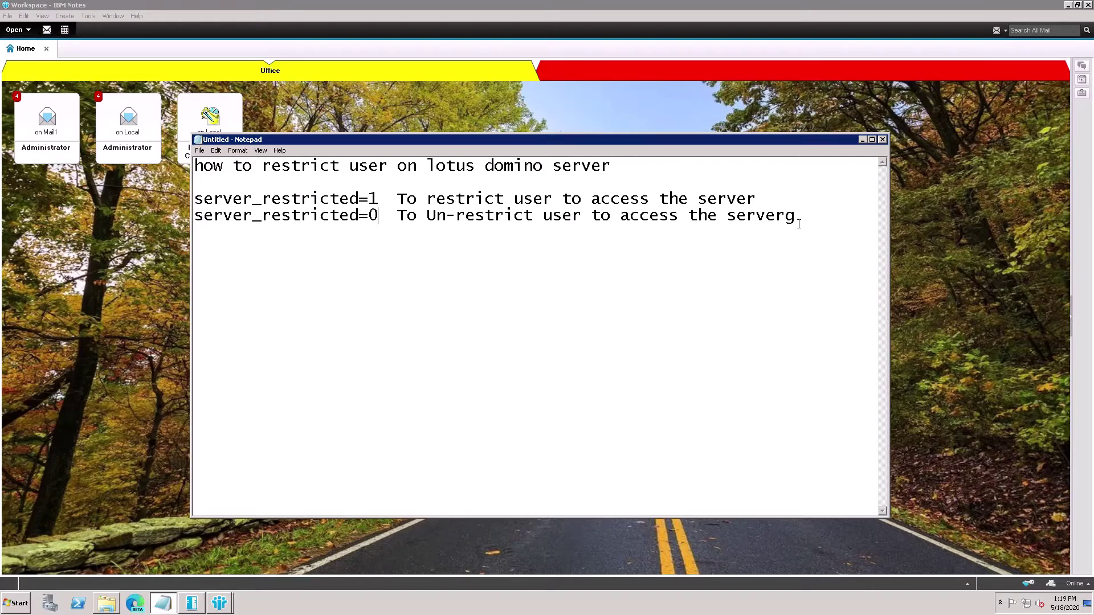
pyautogui.press('BackSpace')
pyautogui.moveTo(379, 200); pyautogui.dragTo(204, 210)
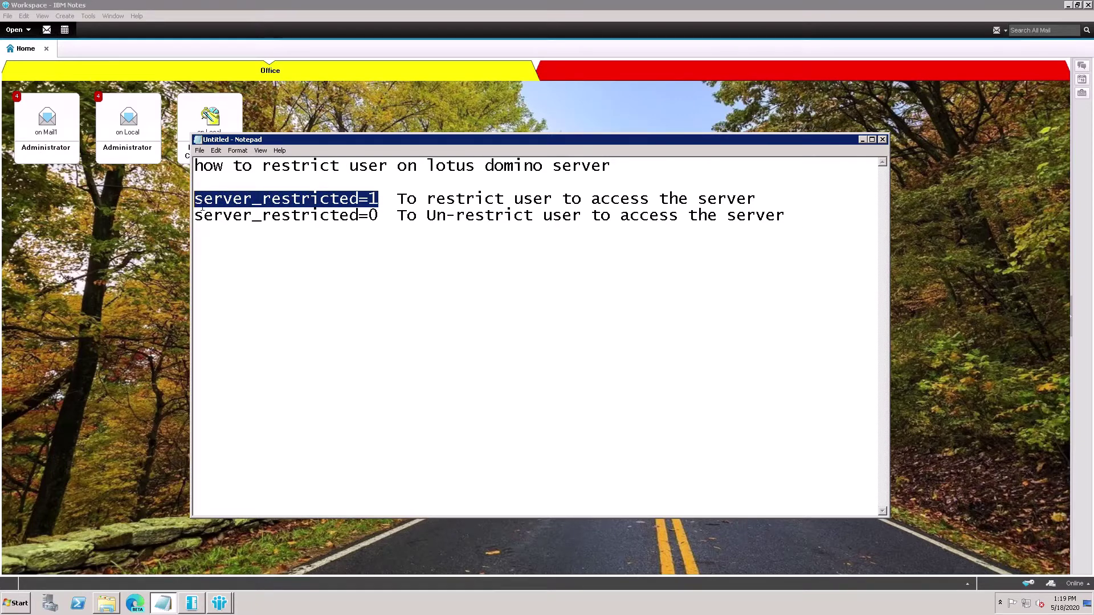
# Switch to Domino Administrator and open the server Mail1/Trepium for administration
pyautogui.click(18, 33)
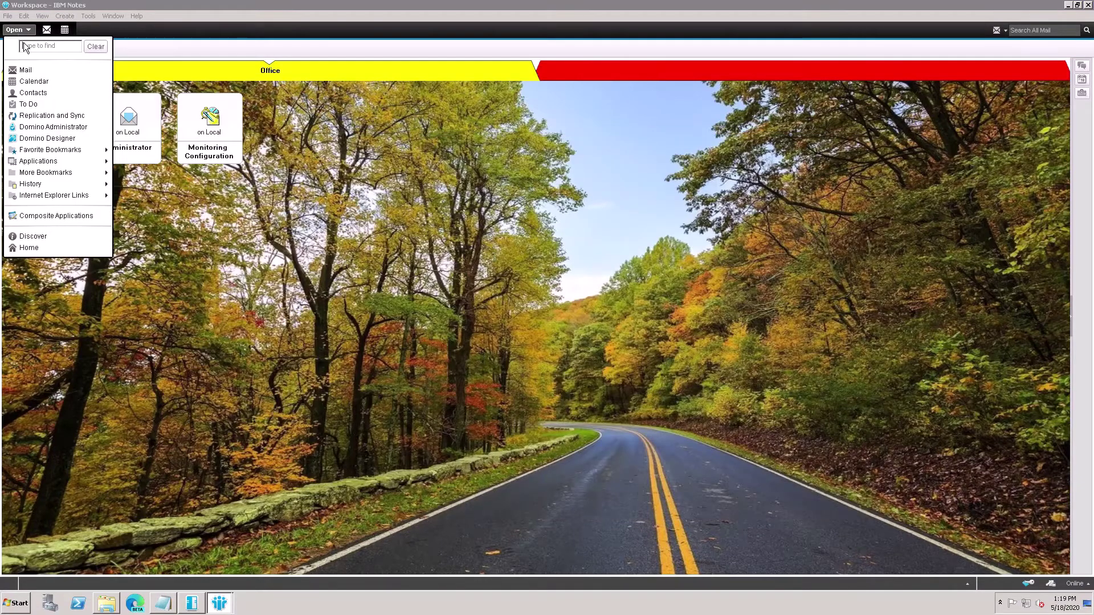
pyautogui.click(63, 132)
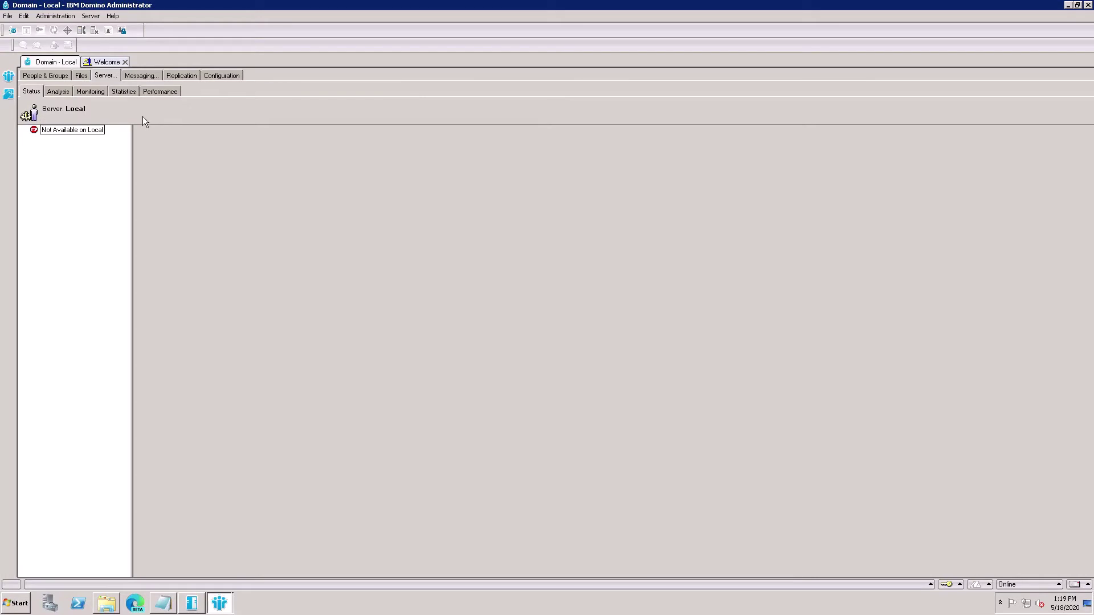
pyautogui.click(8, 16)
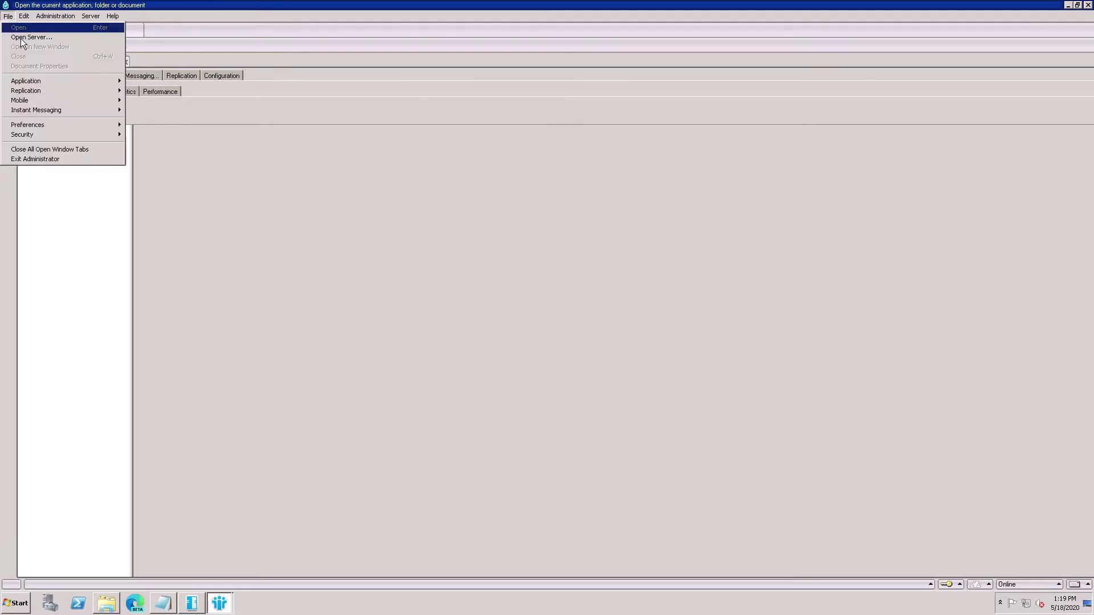
pyautogui.click(25, 37)
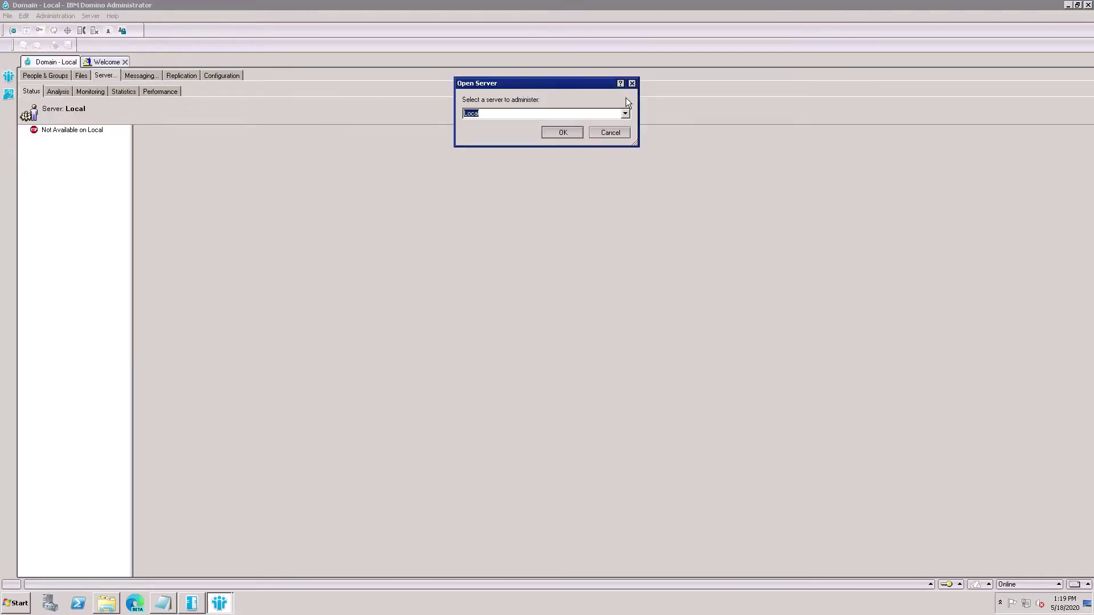
pyautogui.click(631, 116)
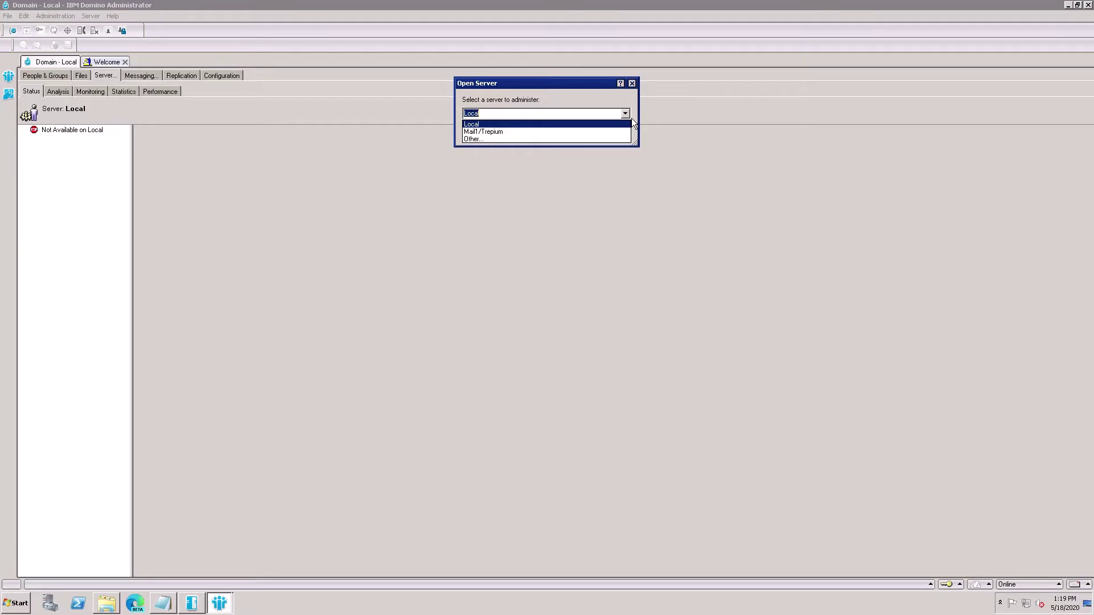
pyautogui.click(514, 138)
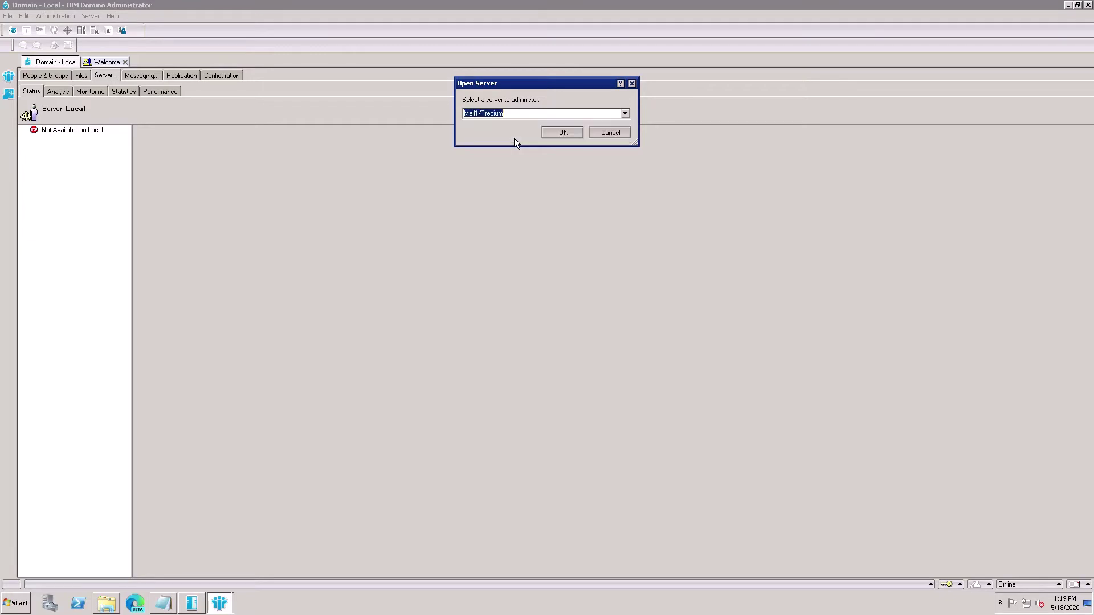
pyautogui.click(561, 137)
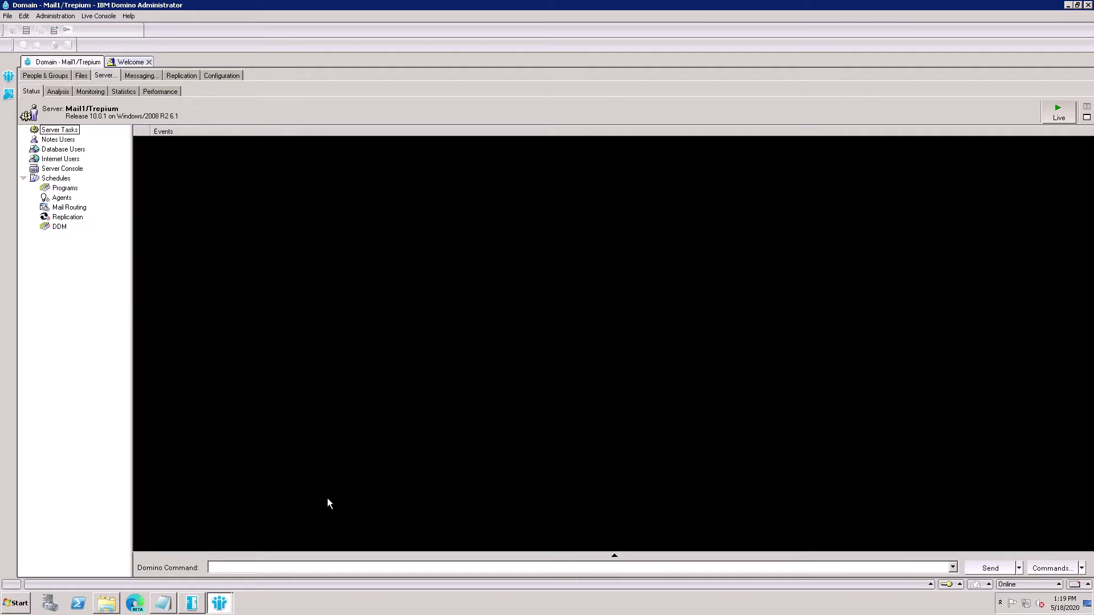
# Start the live server console and prepare a Domino command from the pasted server_restricted=1 with an s in front
pyautogui.click(1057, 117)
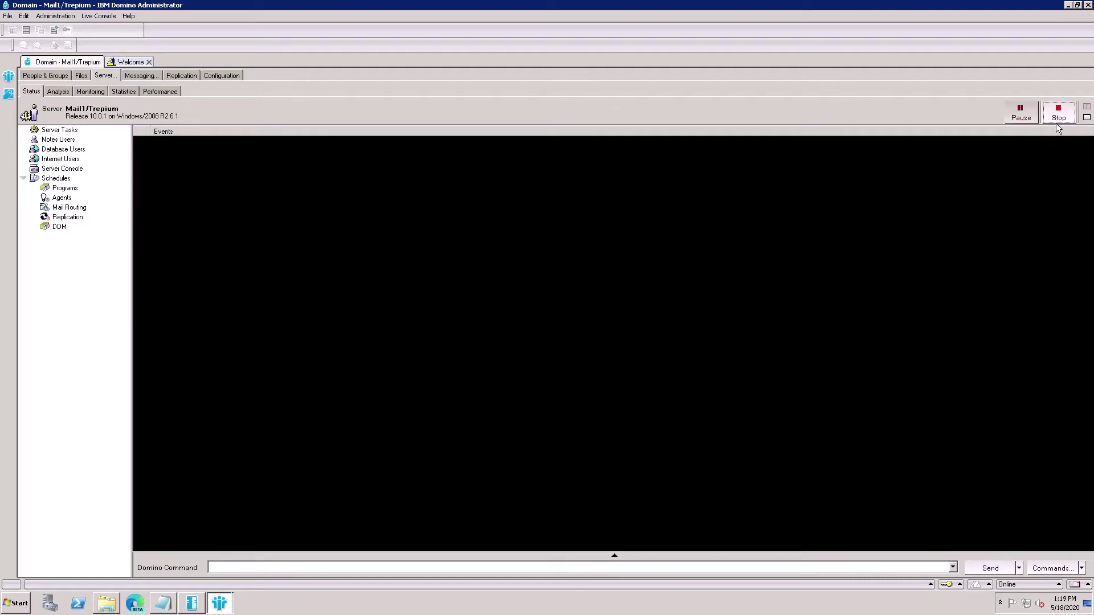
pyautogui.click(262, 568)
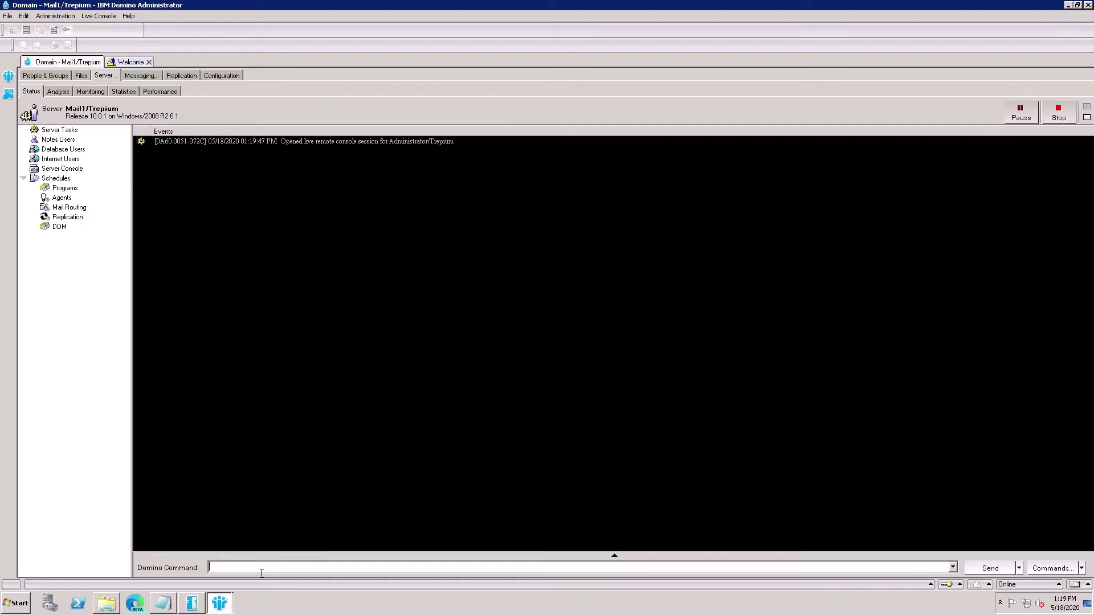
pyautogui.rightClick(262, 573)
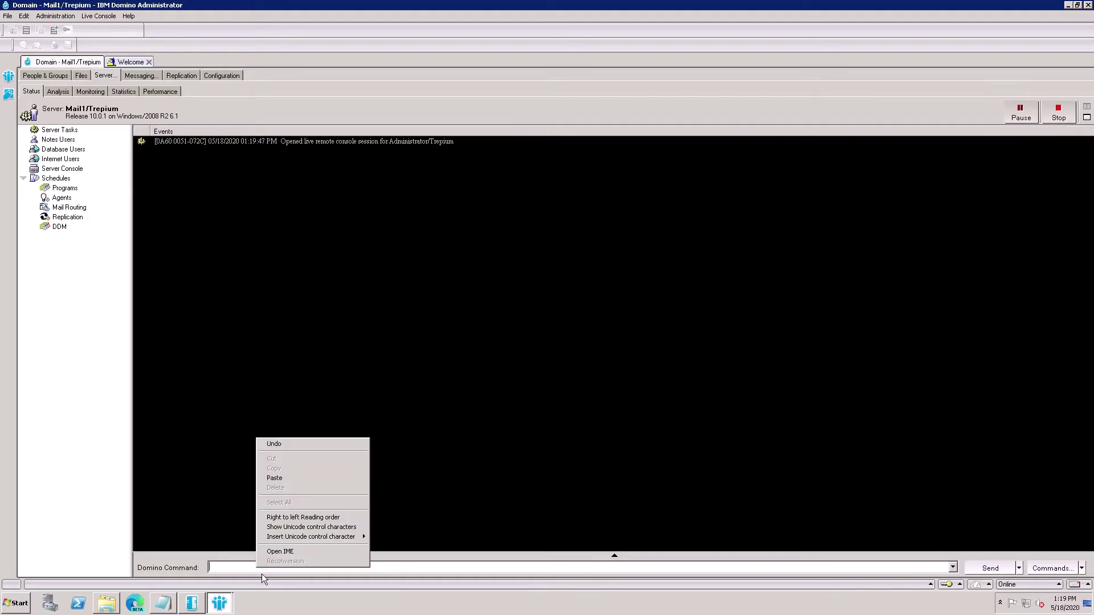
pyautogui.click(283, 481)
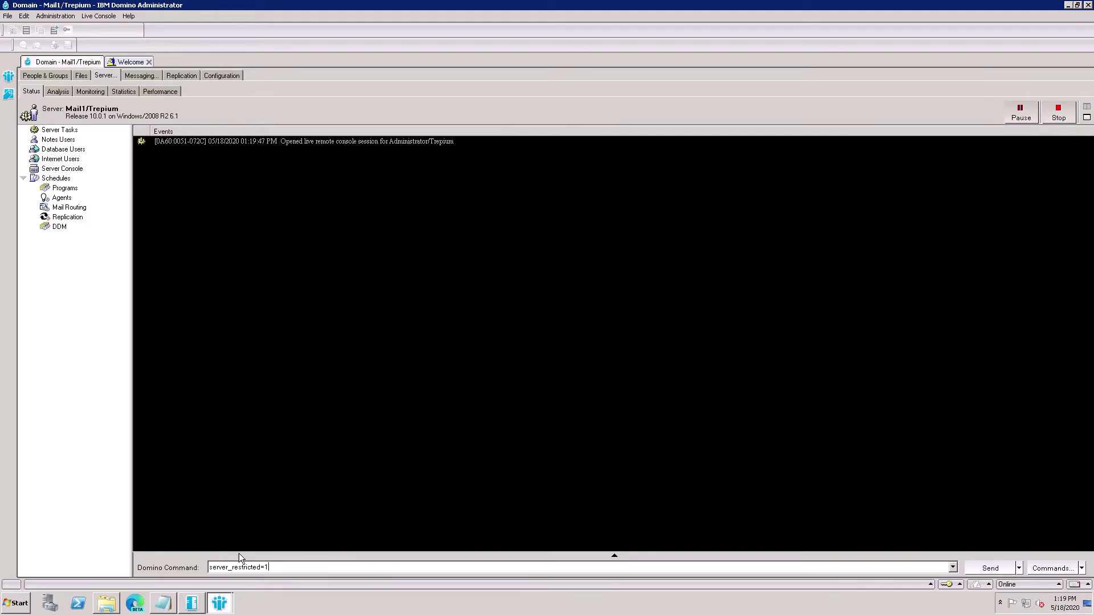
pyautogui.press('Home')
pyautogui.write('s')
pyautogui.press('super+e')
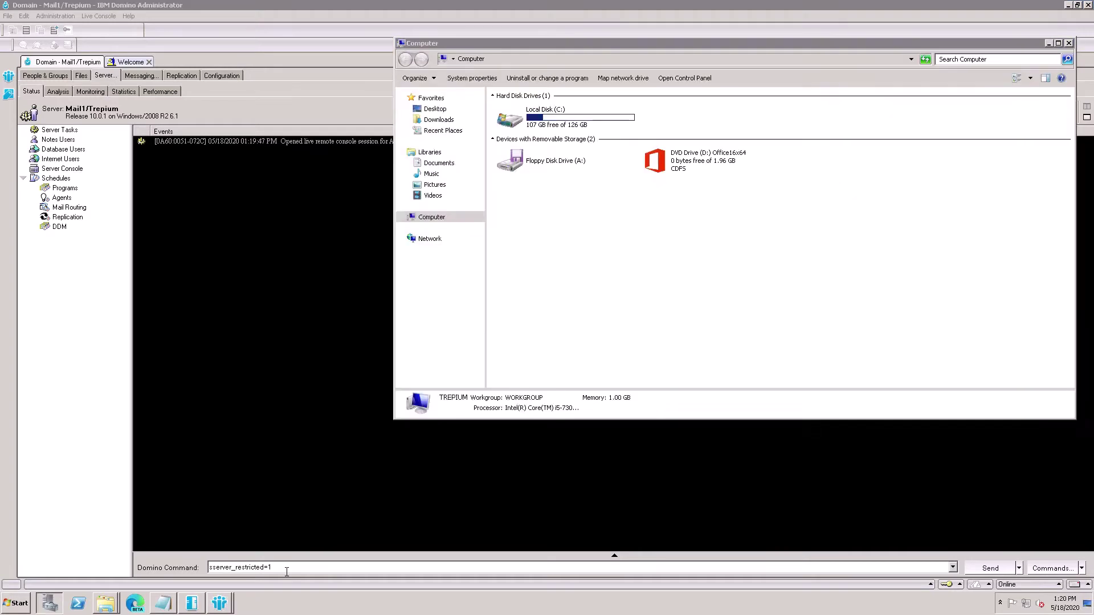
pyautogui.press('super')
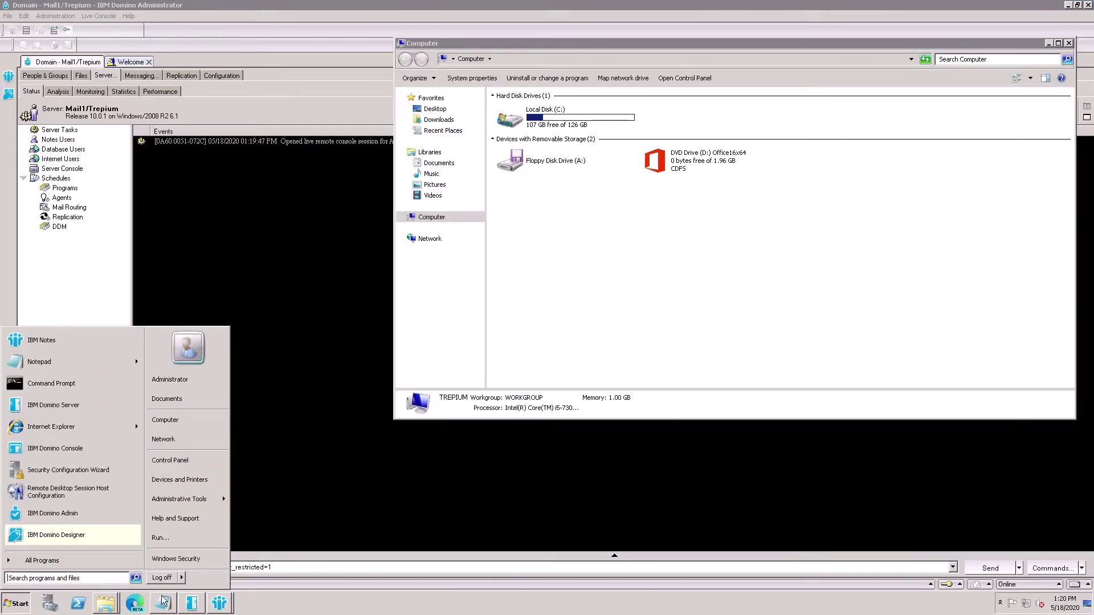
pyautogui.click(284, 517)
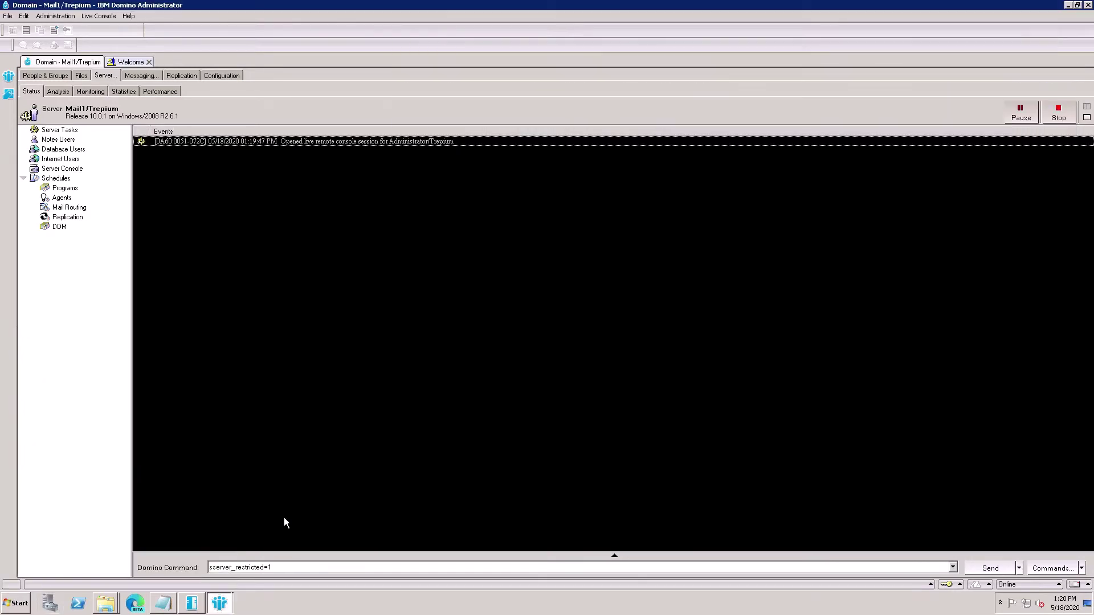
# Complete the Domino command as set config server_restricted=1 and send it to the server
pyautogui.click(216, 568)
pyautogui.press('Home')
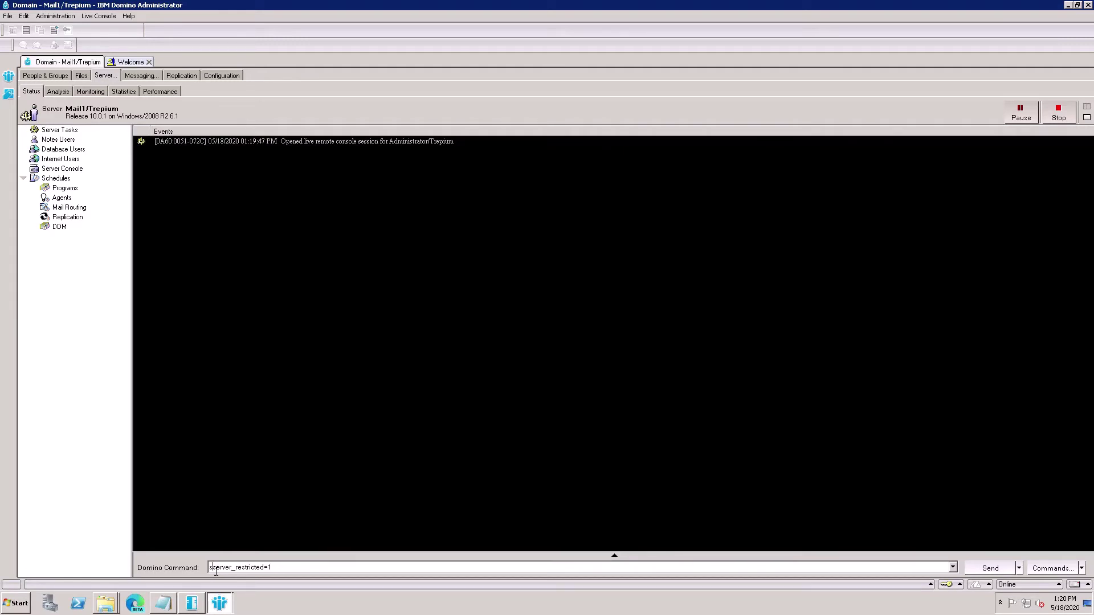
pyautogui.write('et config')
pyautogui.click(308, 576)
pyautogui.click(984, 572)
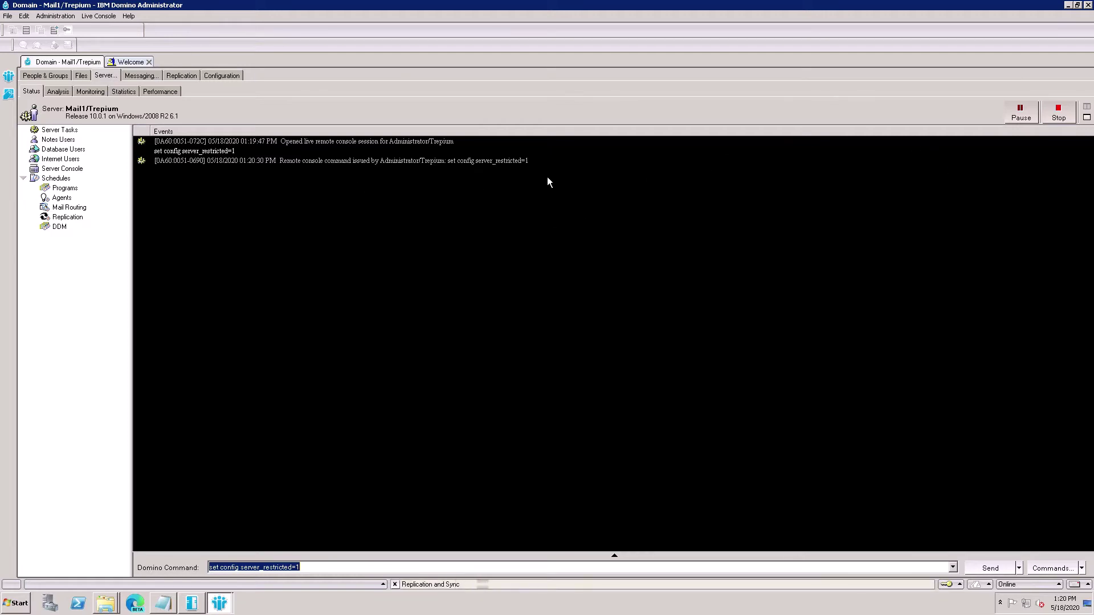
pyautogui.click(520, 170)
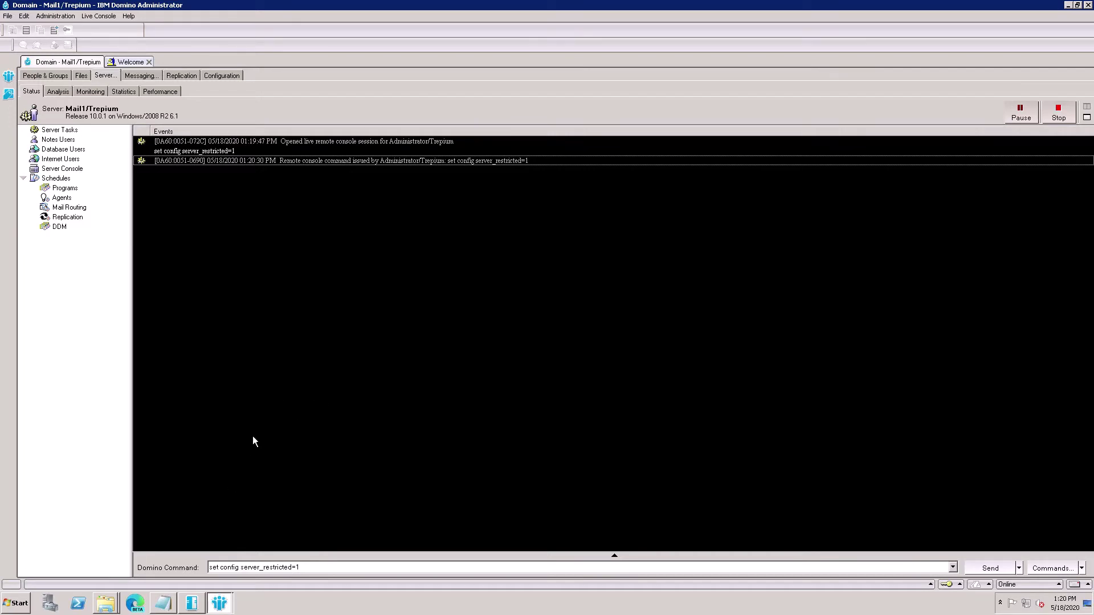
# Close all open Windows Explorer windows and browse to the C:\IBM\Domino folder in a new one
pyautogui.rightClick(114, 609)
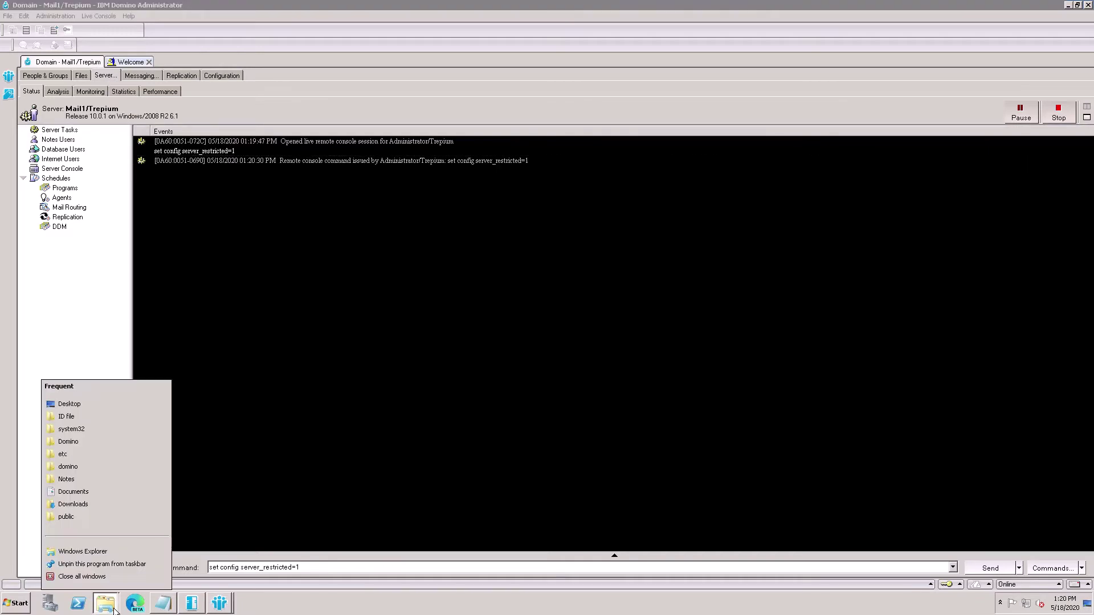
pyautogui.click(106, 577)
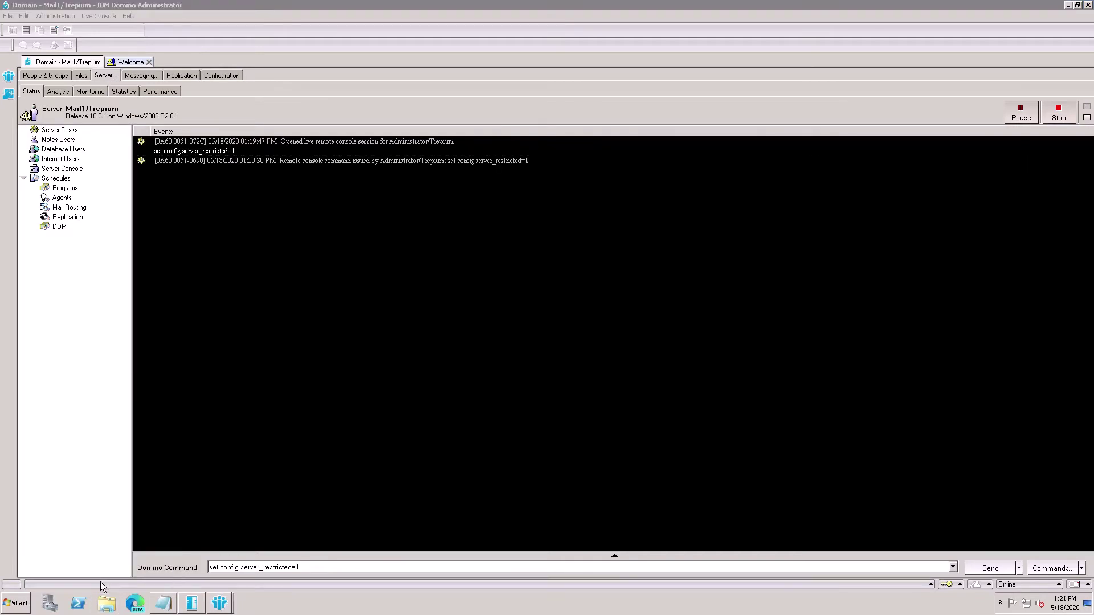
pyautogui.click(115, 611)
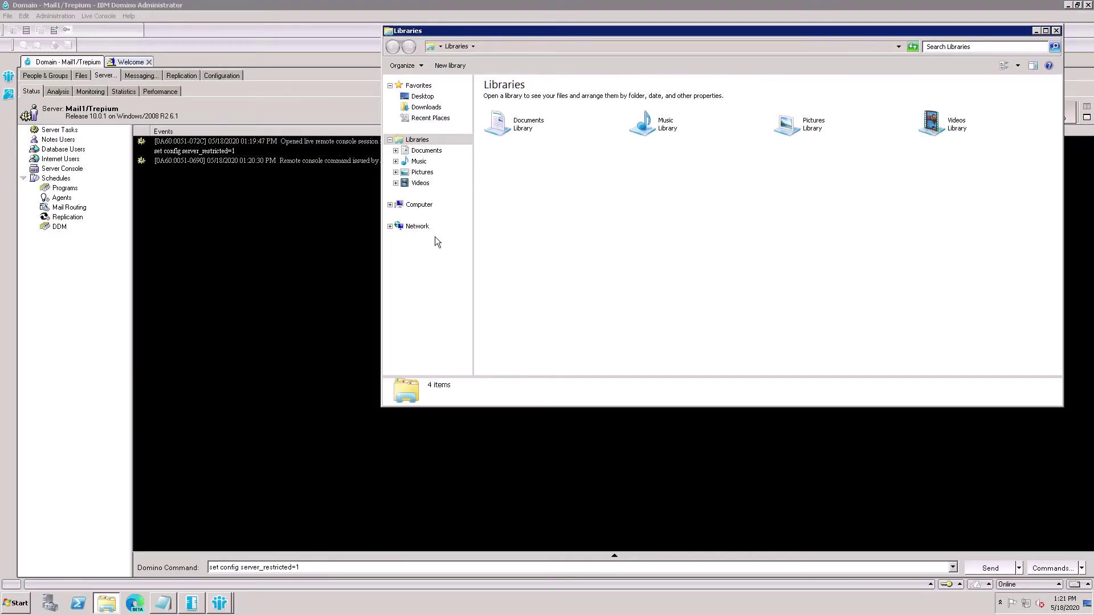
pyautogui.click(422, 209)
pyautogui.doubleClick(515, 108)
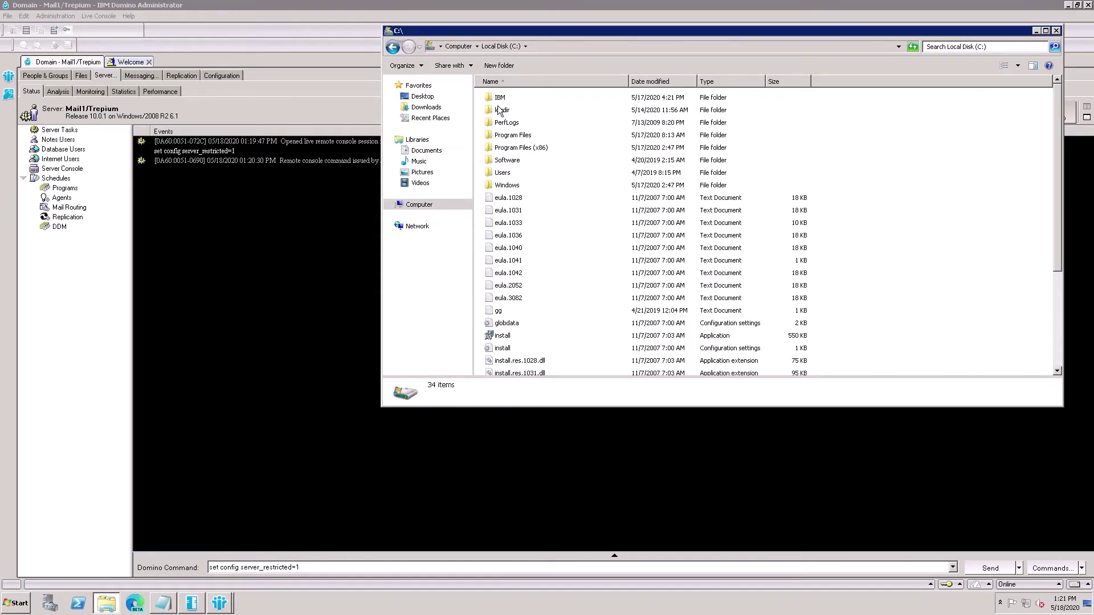
pyautogui.doubleClick(499, 101)
pyautogui.doubleClick(500, 101)
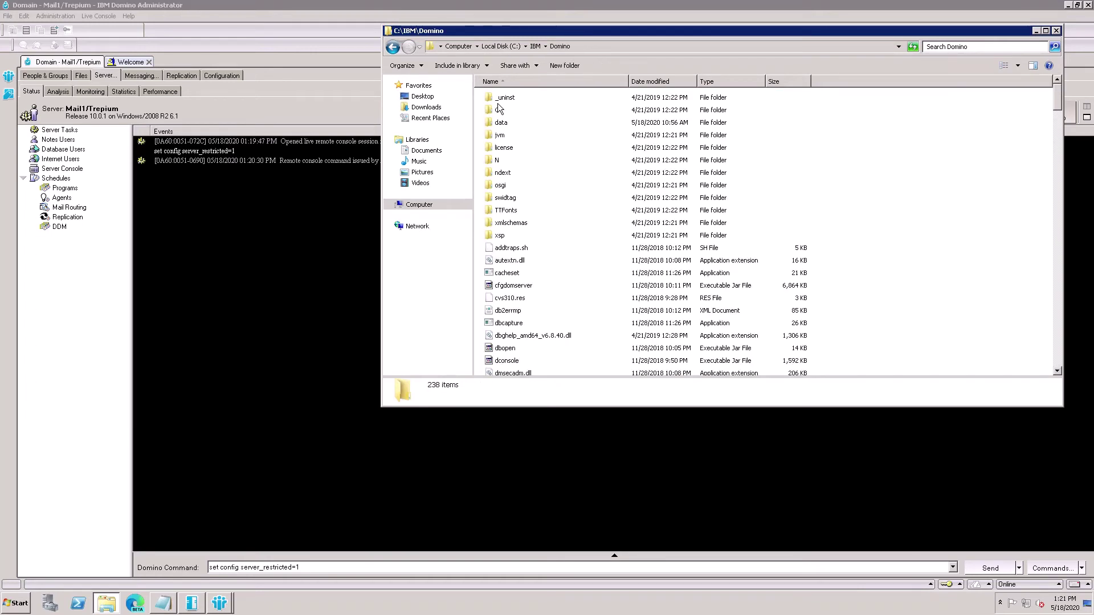
# Open the notes configuration settings file in Notepad and examine its last entries for the server_restricted setting
pyautogui.click(515, 264)
pyautogui.write('no')
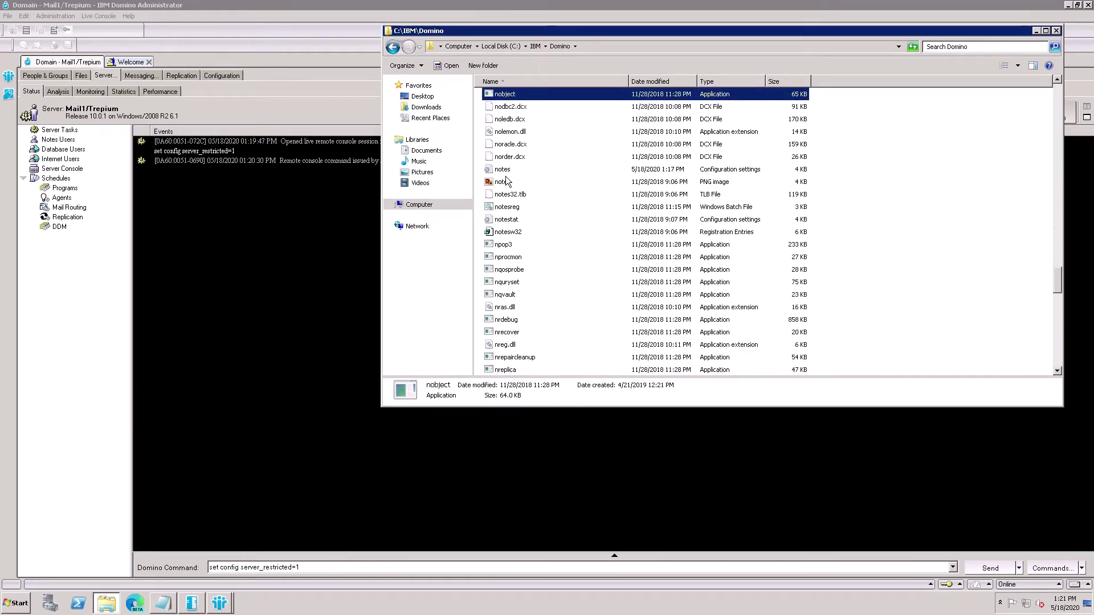
pyautogui.doubleClick(505, 173)
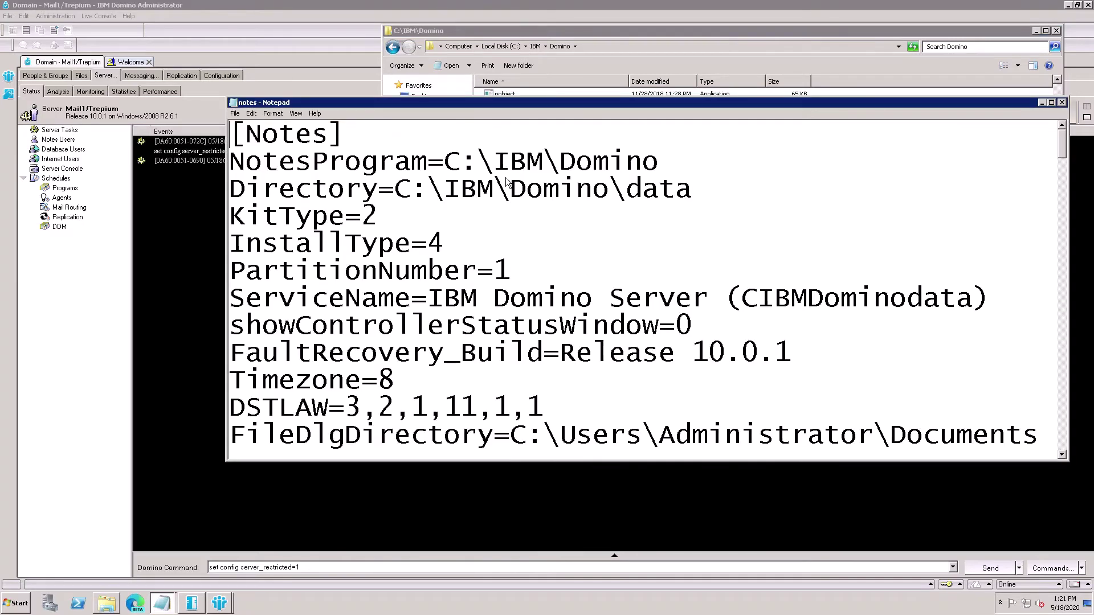
pyautogui.click(558, 275)
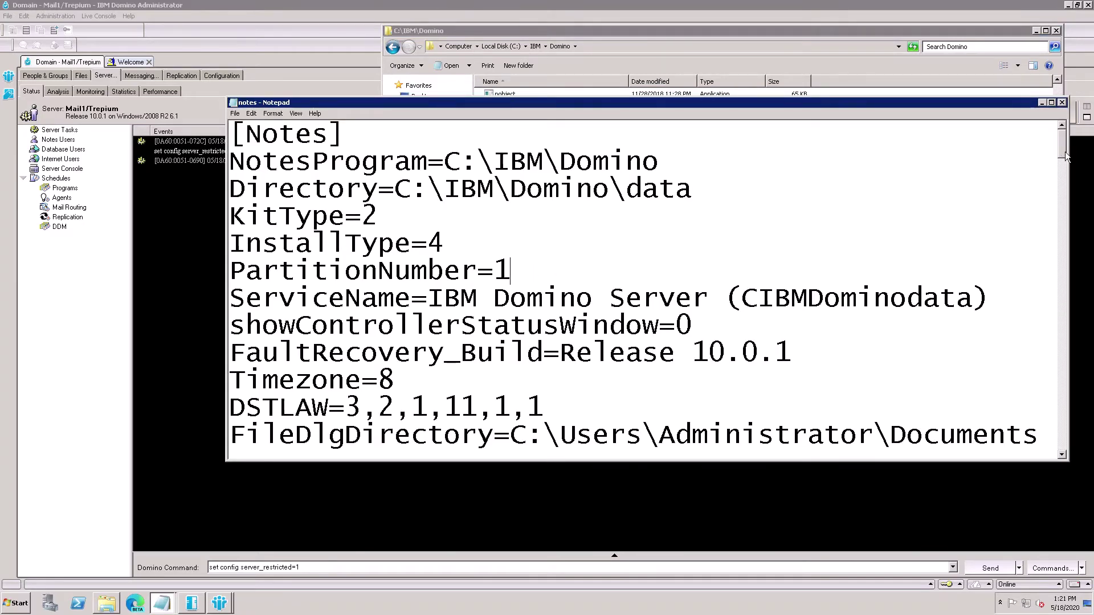
pyautogui.moveTo(1066, 153); pyautogui.dragTo(1063, 455)
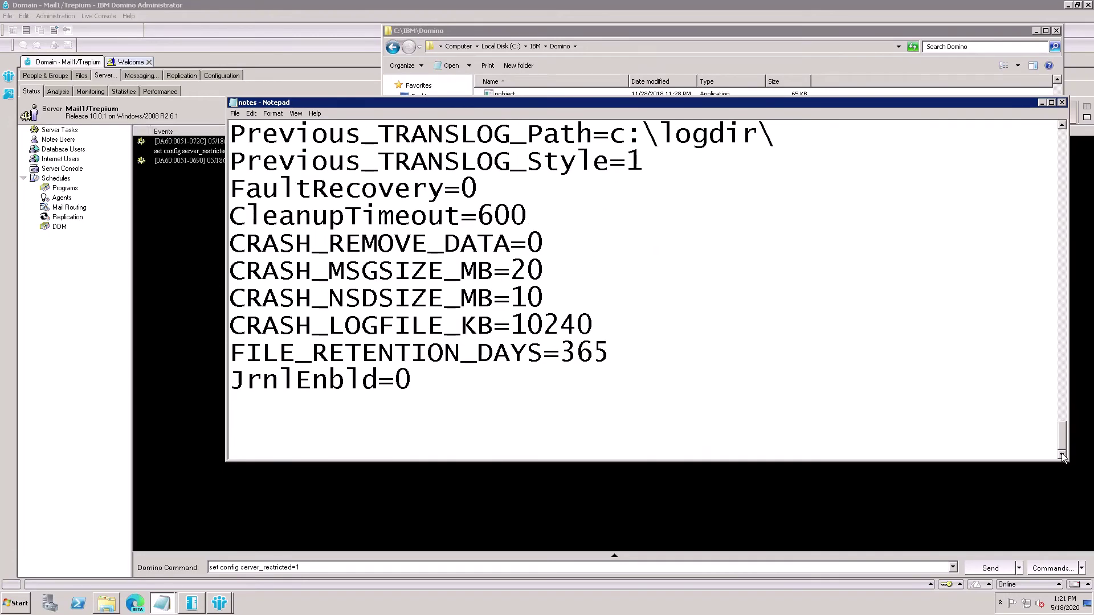
pyautogui.click(433, 392)
pyautogui.click(337, 434)
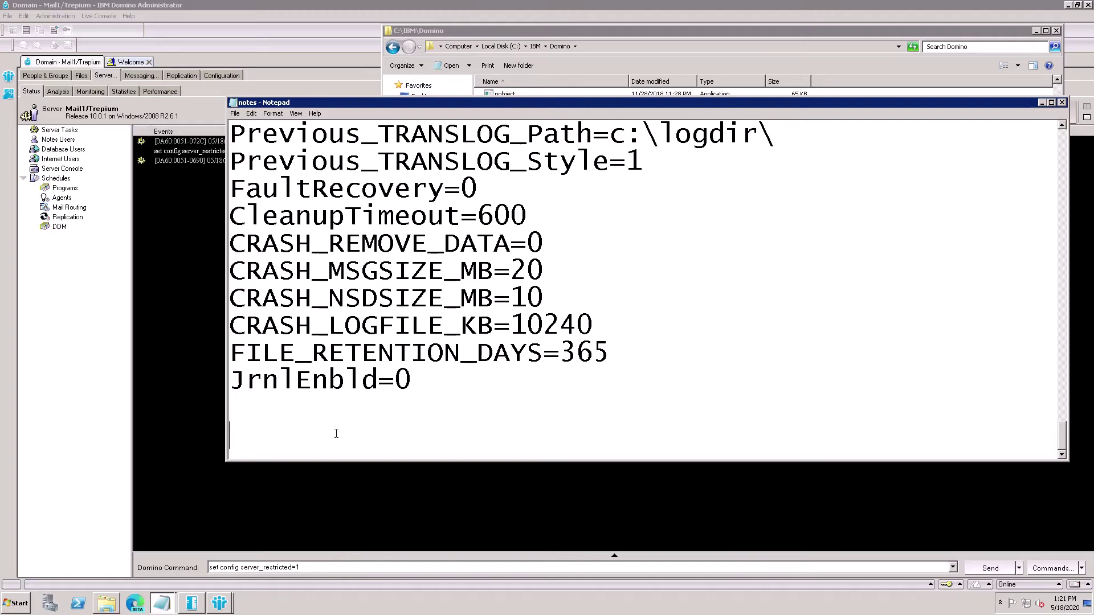
pyautogui.click(454, 412)
# Return to Domino Administrator, and stop and restart the live console session
pyautogui.click(201, 269)
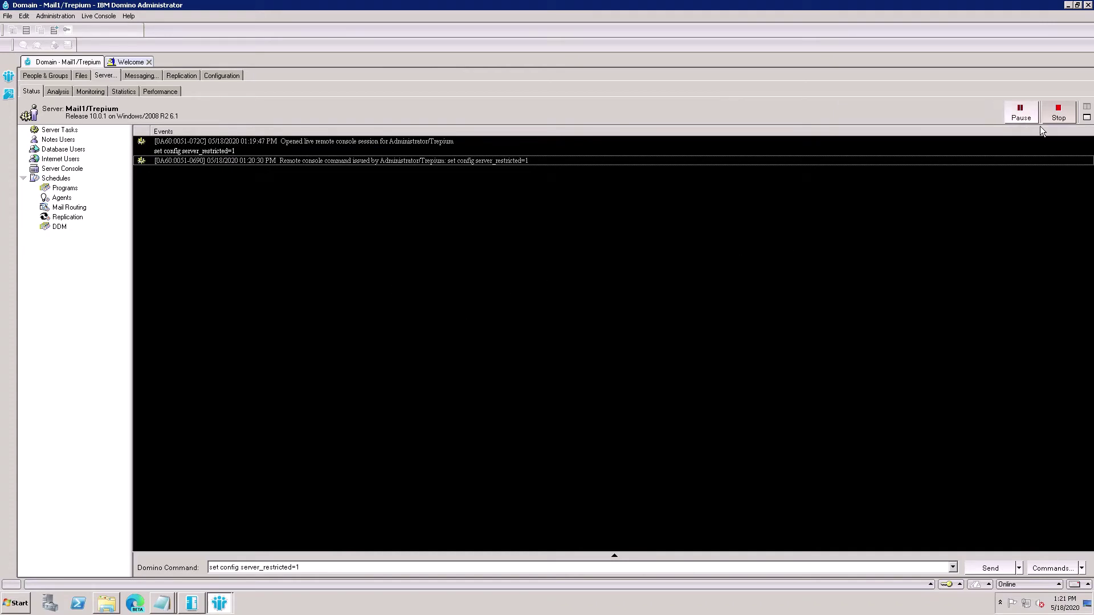
pyautogui.click(1066, 121)
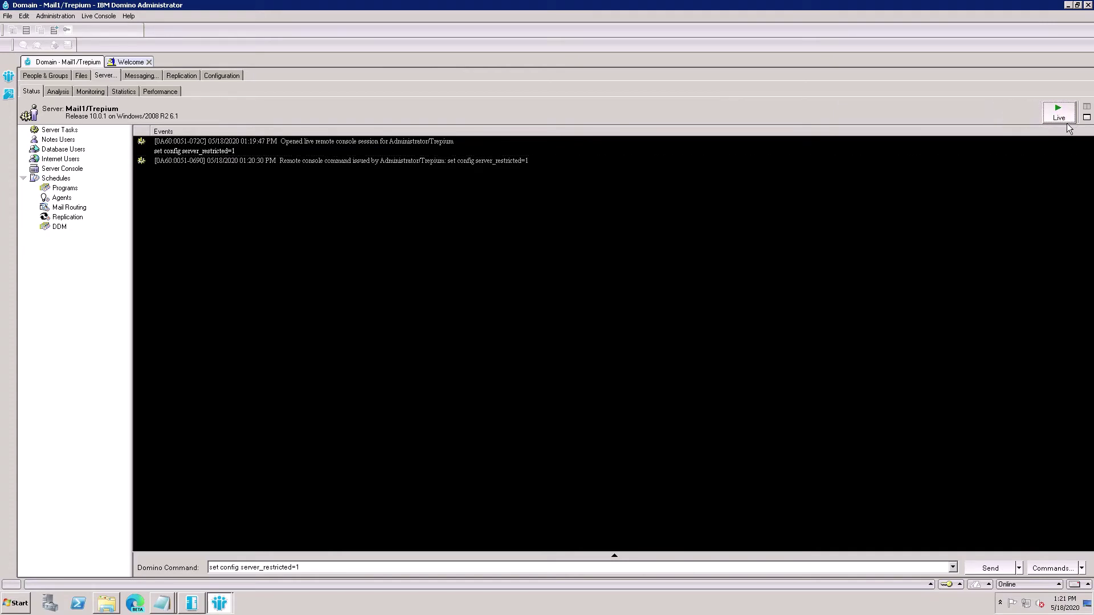
pyautogui.click(1061, 117)
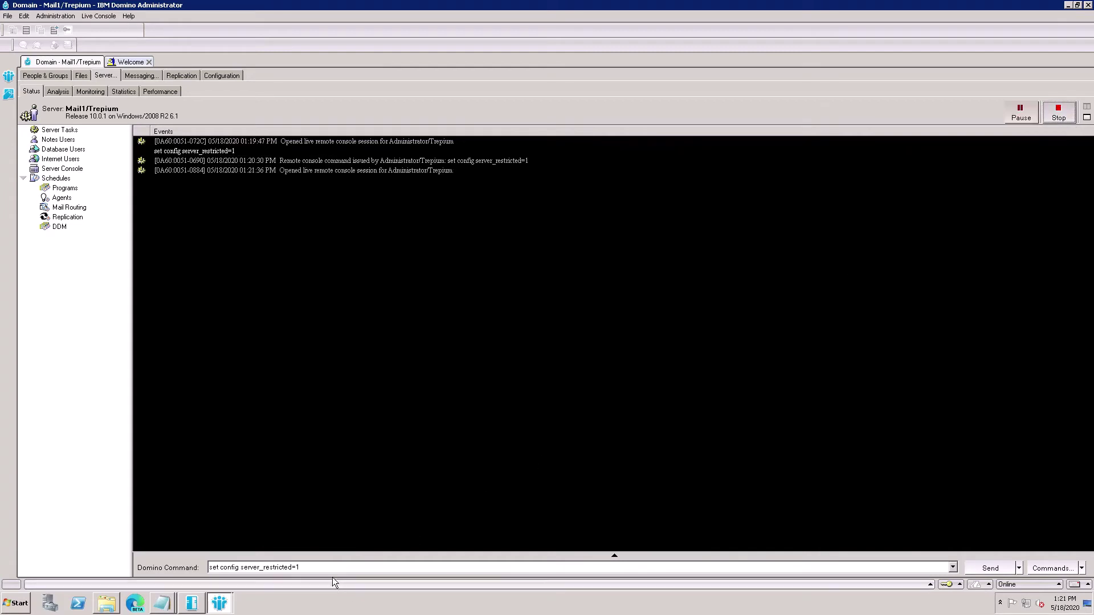
# Change the Domino command to set config server_restricted=0 and send it to lift the user restriction
pyautogui.click(314, 569)
pyautogui.click(314, 572)
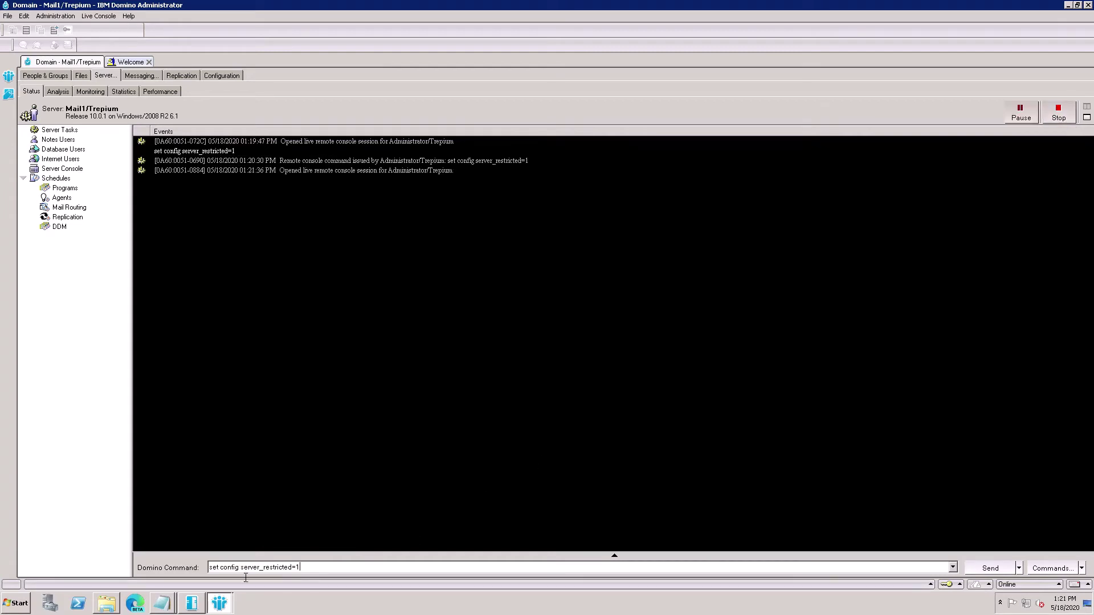
pyautogui.click(220, 572)
pyautogui.press('BackSpace')
pyautogui.click(988, 573)
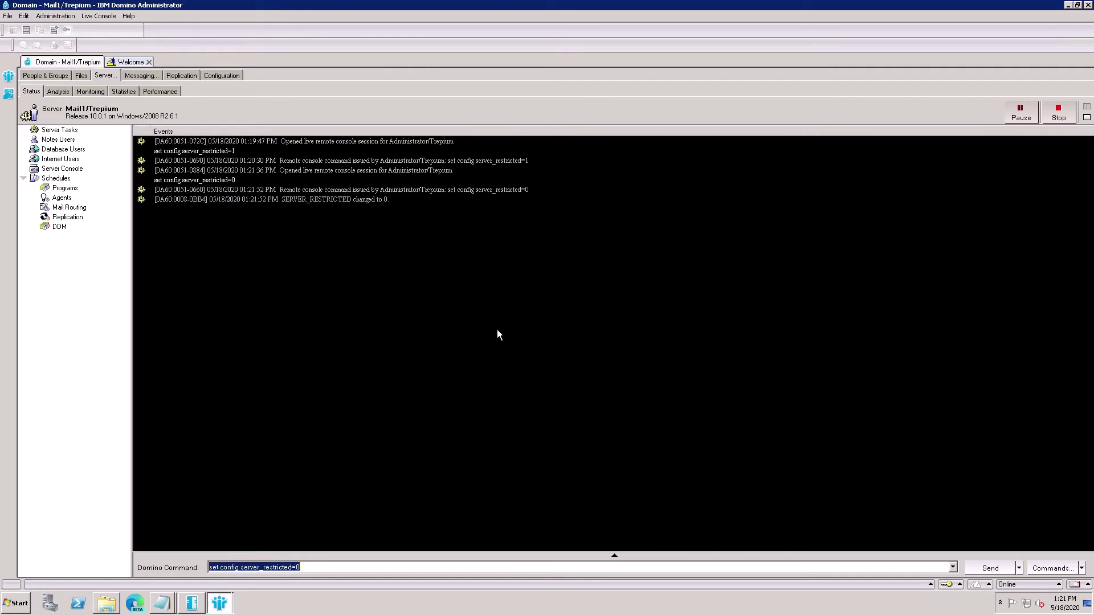
# Bring up the notes file already open in Notepad, check its last entries for server_restricted, and close it
pyautogui.click(314, 204)
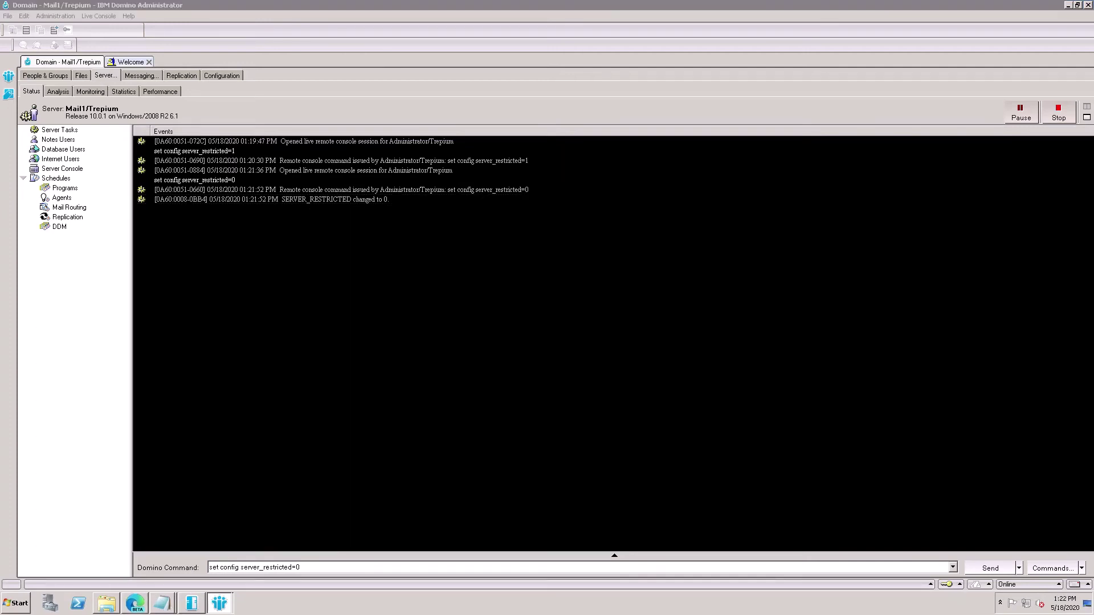
pyautogui.moveTo(172, 613)
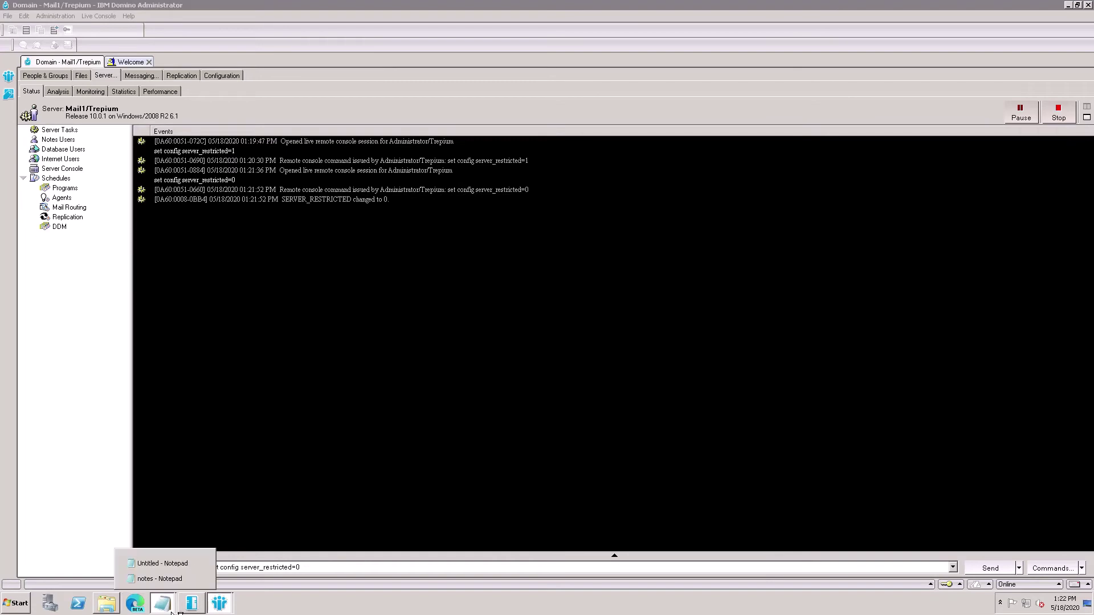
pyautogui.click(165, 580)
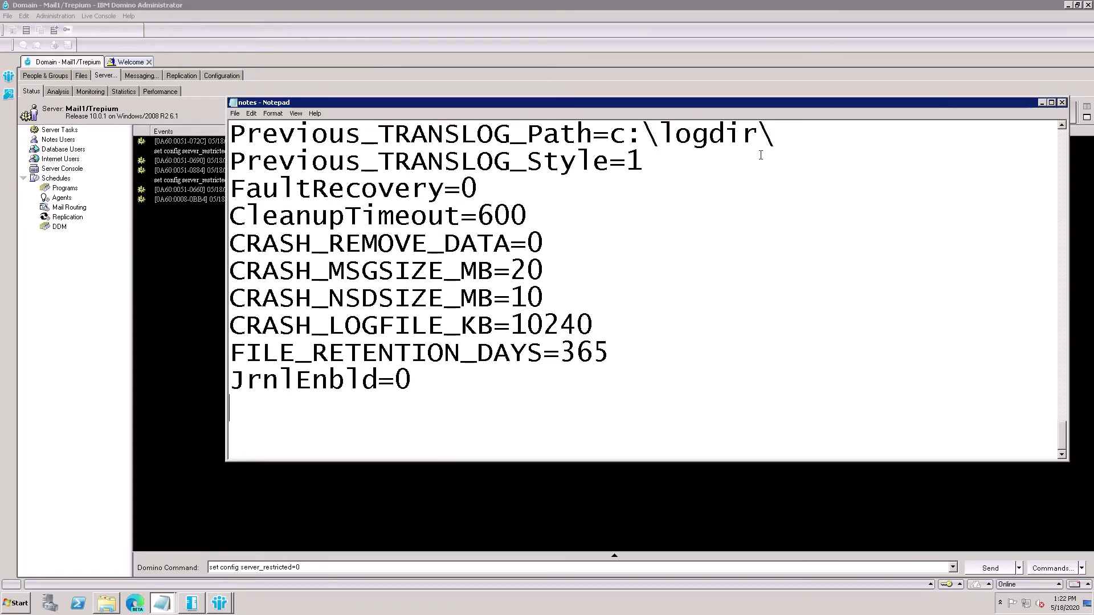
pyautogui.moveTo(727, 106); pyautogui.dragTo(690, 138)
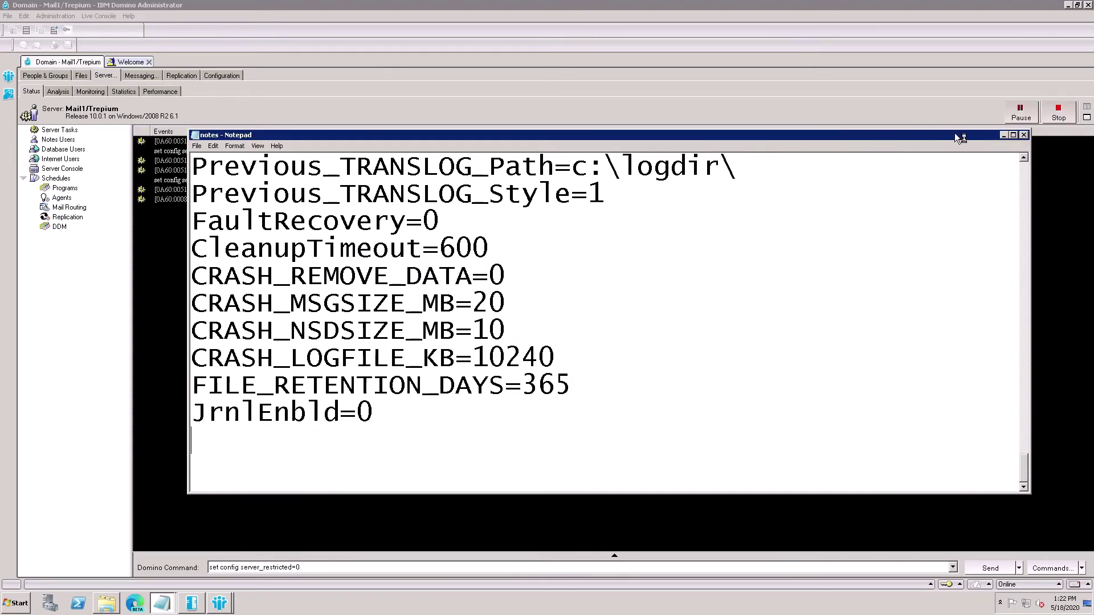
pyautogui.click(1023, 135)
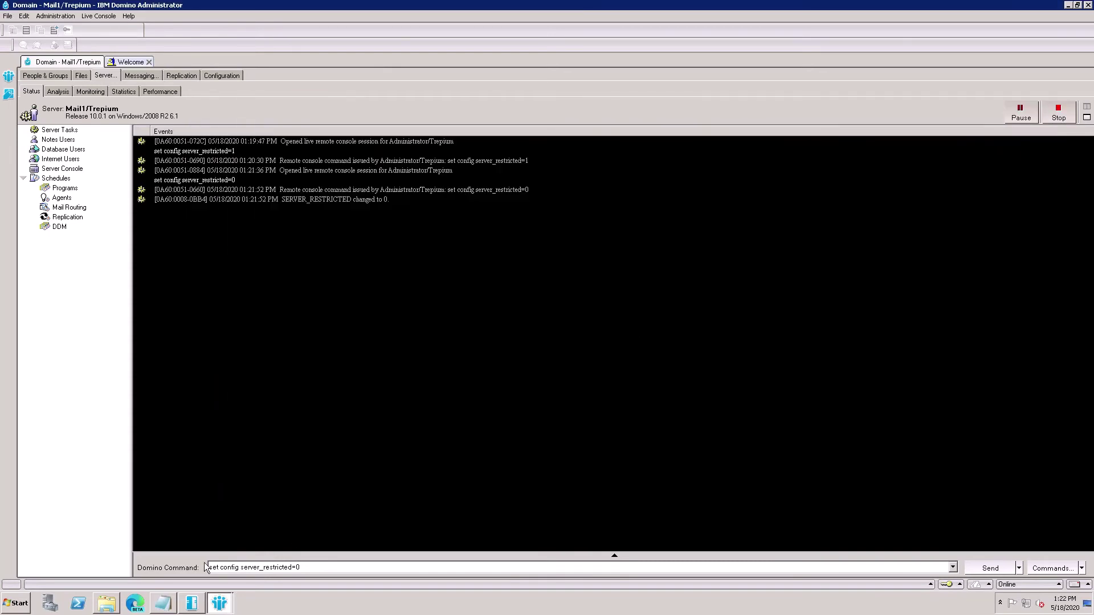
# Close the browser window, return to the C:\IBM\Domino folder in Windows Explorer, and refresh its file list
pyautogui.click(106, 603)
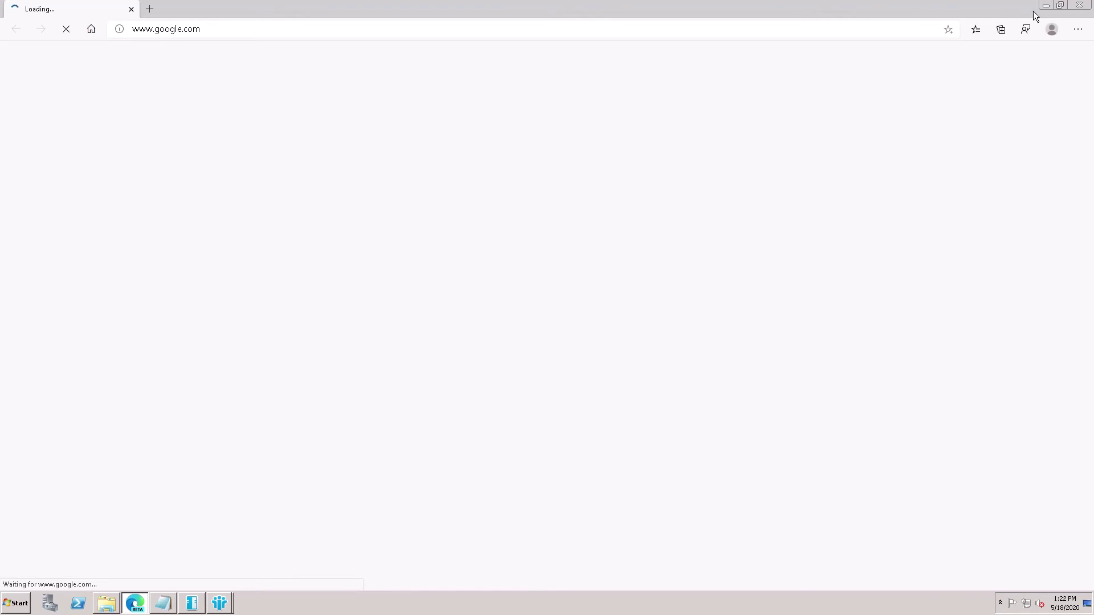
pyautogui.rightClick(873, 151)
pyautogui.hotkey('alt', 'F4')
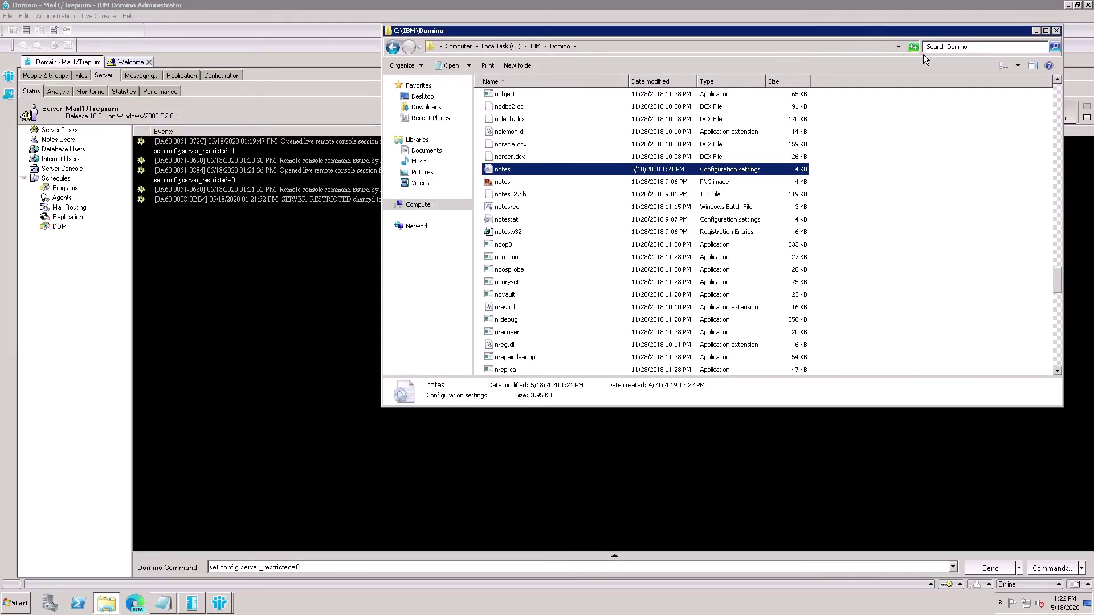
pyautogui.press('F5')
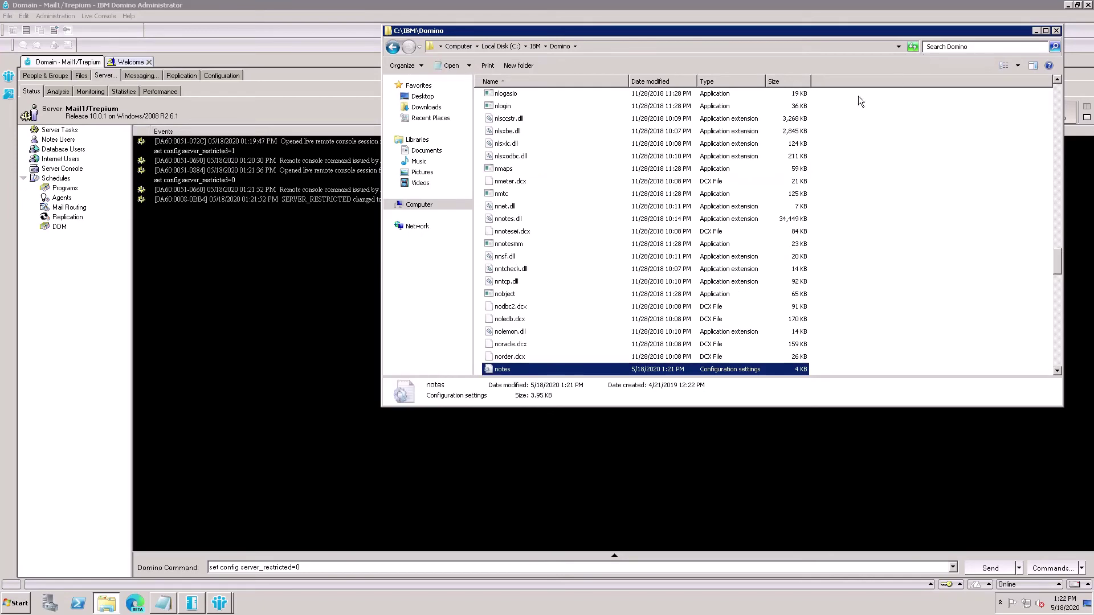
# Reopen the notes configuration settings file, examine the server_restricted line at its end, and close the file and folder windows
pyautogui.doubleClick(504, 371)
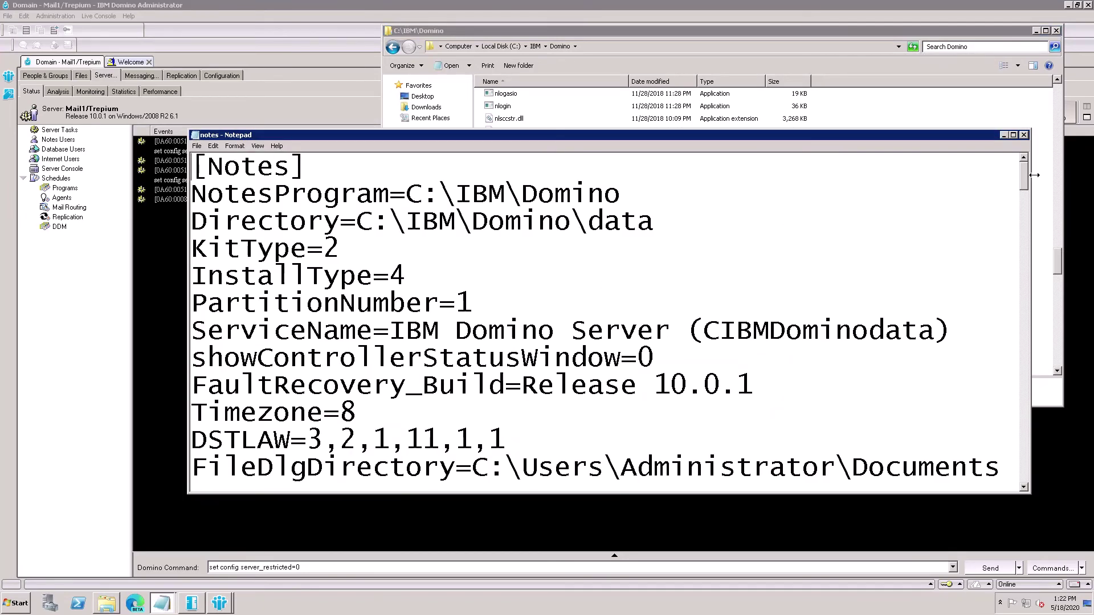
pyautogui.moveTo(1025, 178); pyautogui.dragTo(1026, 470)
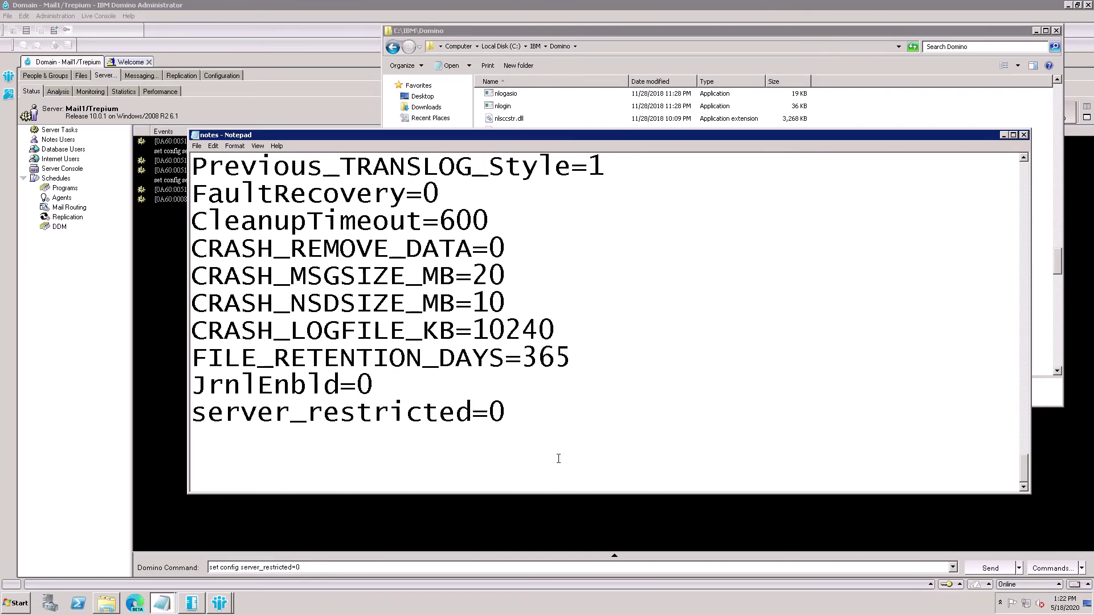
pyautogui.moveTo(506, 414); pyautogui.dragTo(207, 426)
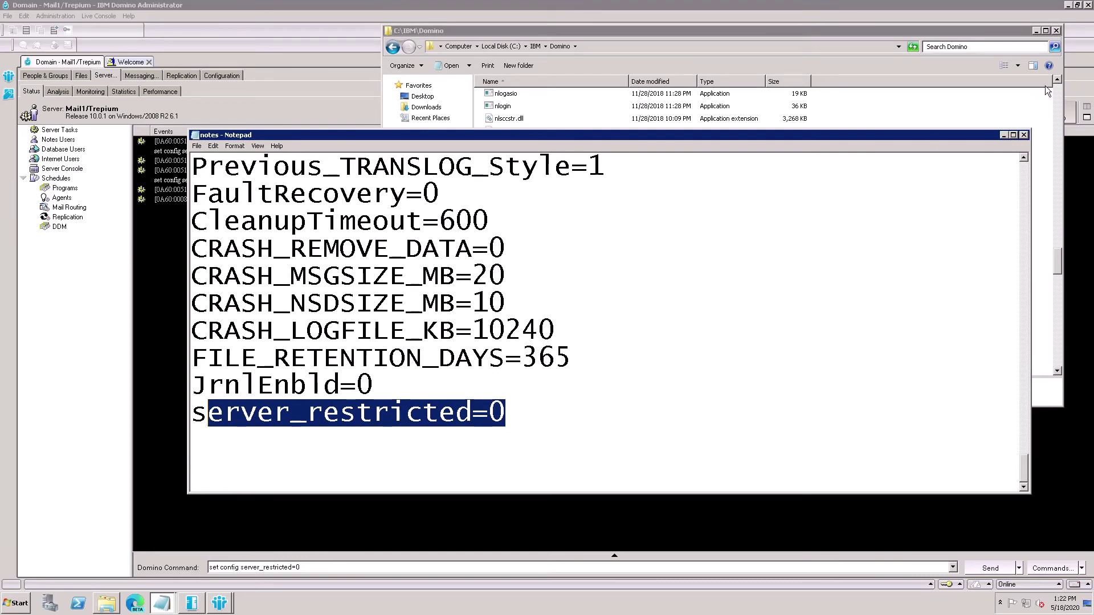
pyautogui.click(1024, 135)
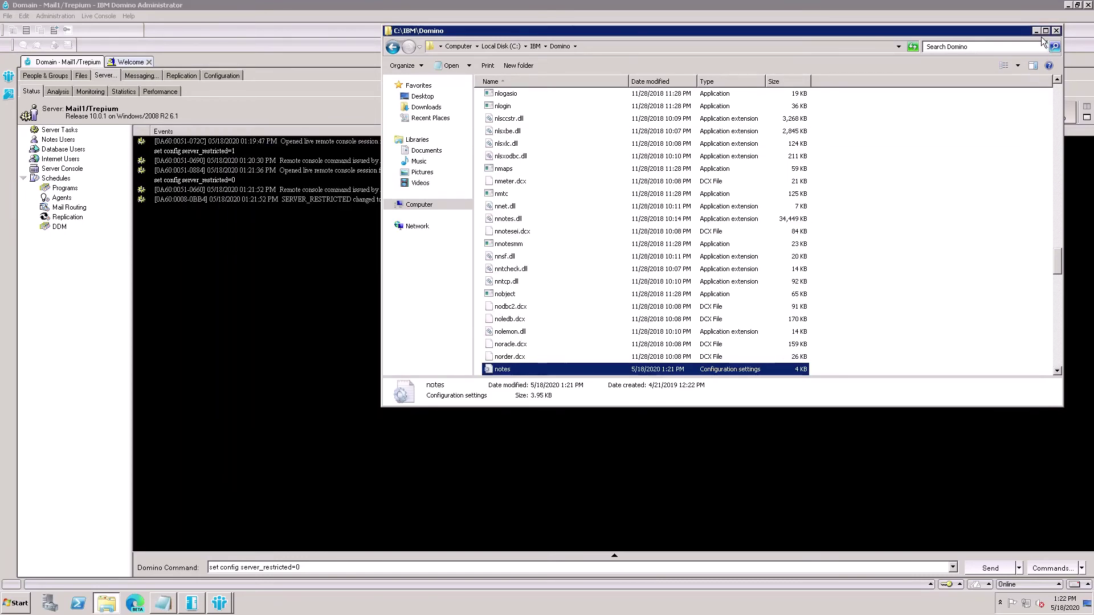
pyautogui.click(1056, 31)
# Change the Domino command to set config server_restricted=1 and send it to restrict user access again
pyautogui.tripleClick(308, 569)
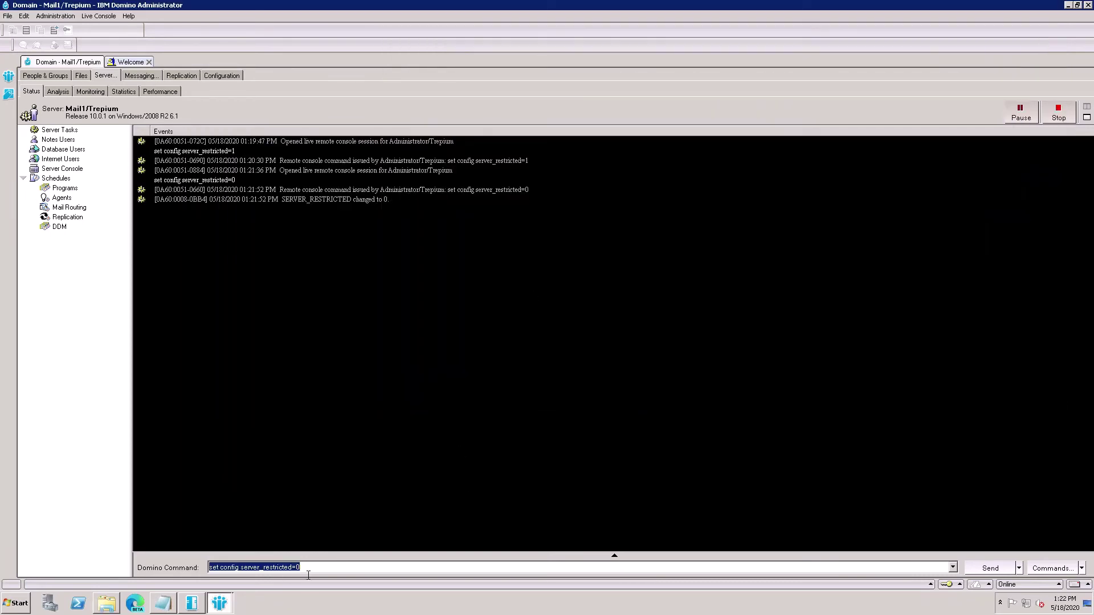
pyautogui.click(309, 574)
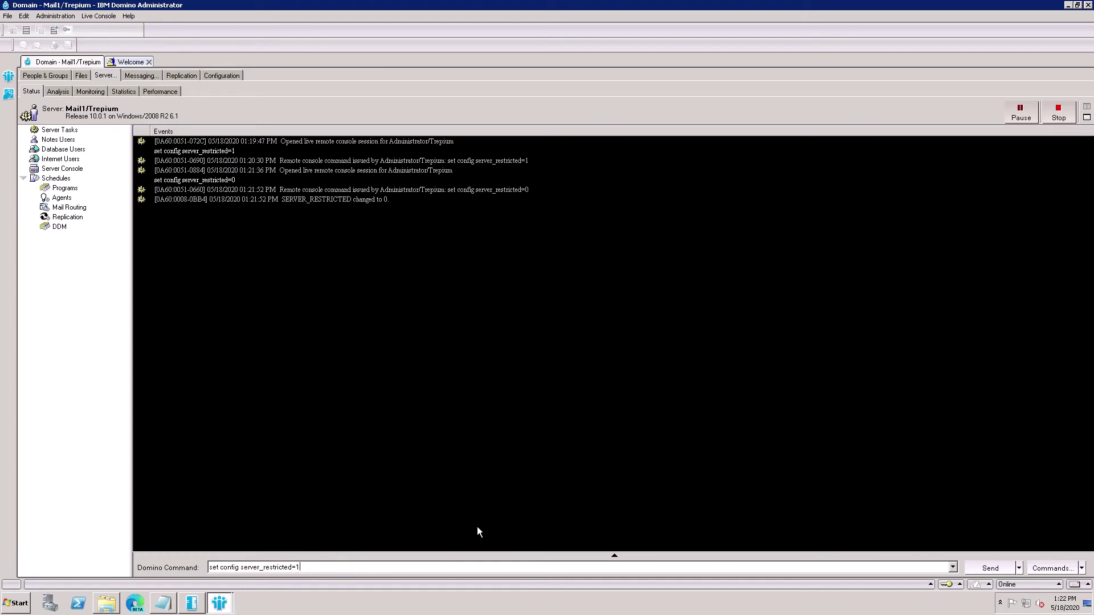
pyautogui.click(987, 574)
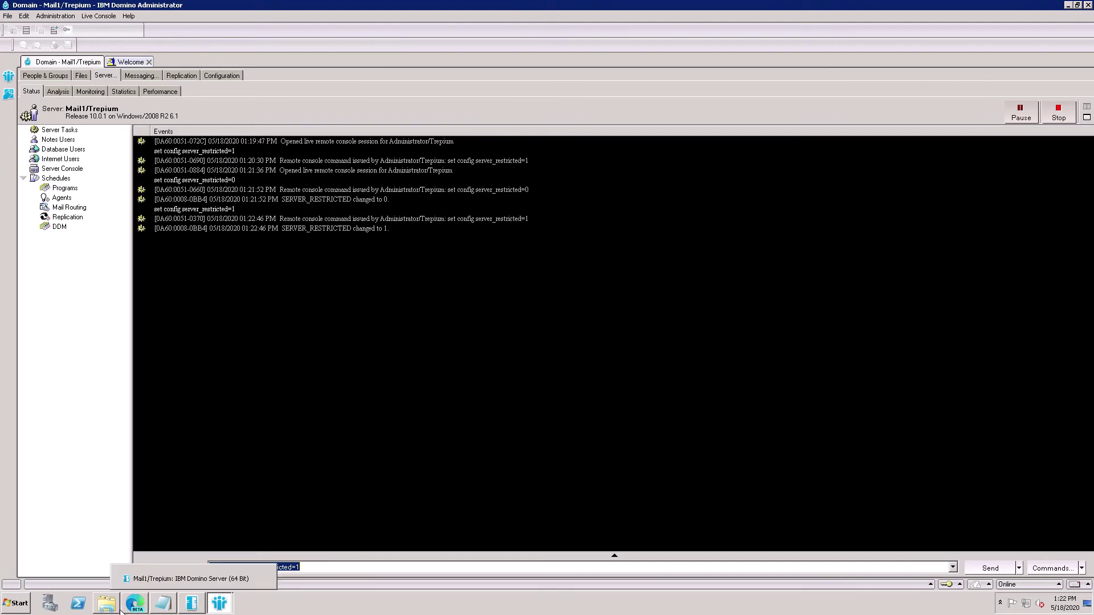
# Open the notes file from C:\IBM\Domino again, check the server_restricted value after the restriction command, and close both windows
pyautogui.moveTo(108, 603)
pyautogui.click(114, 580)
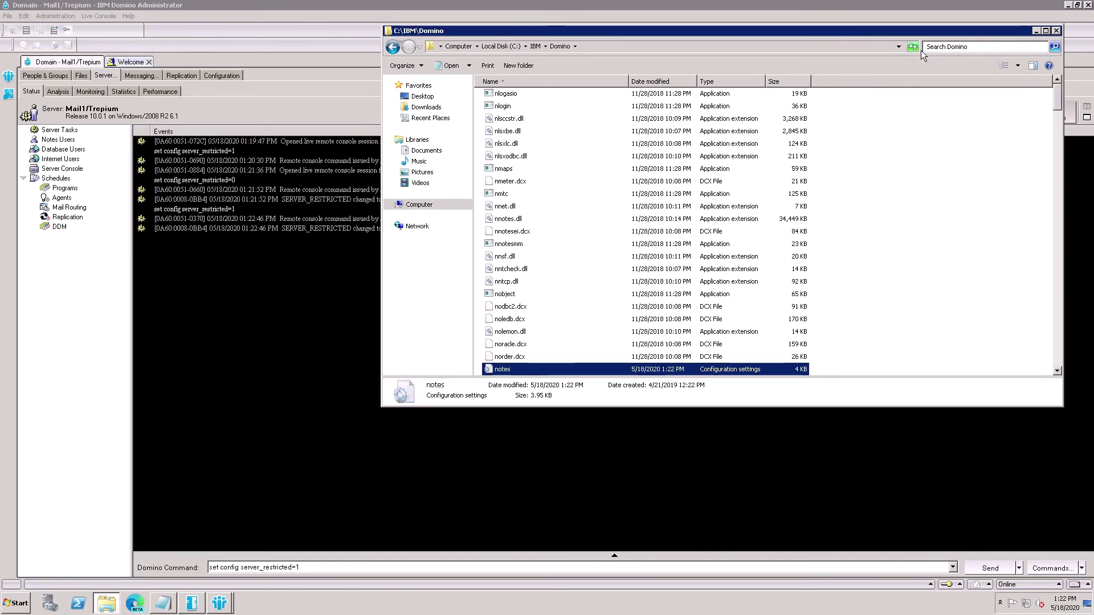
pyautogui.doubleClick(508, 370)
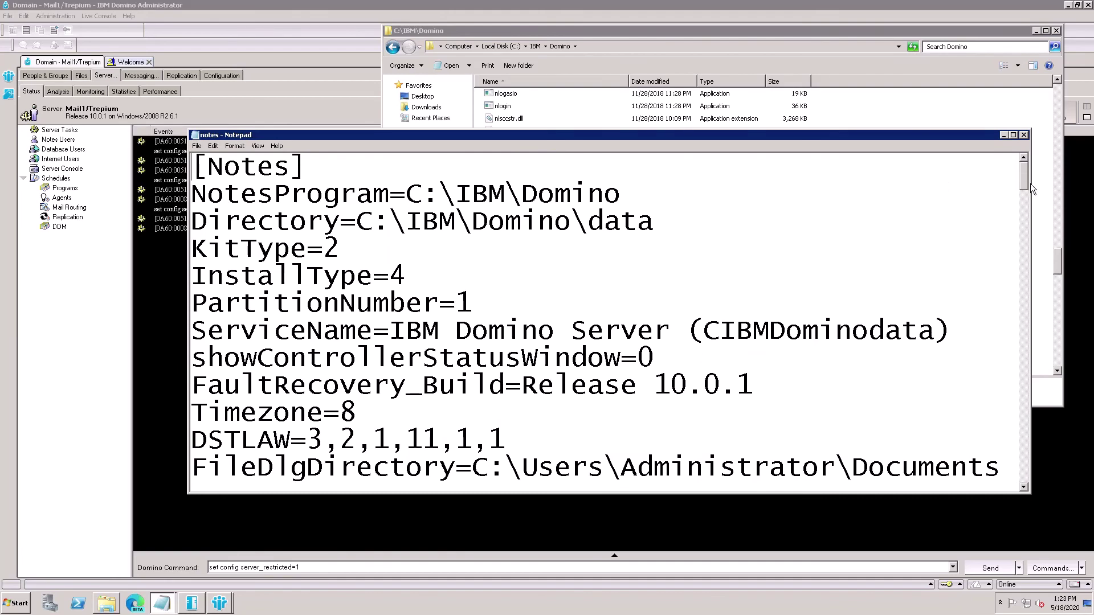
pyautogui.moveTo(1025, 183); pyautogui.dragTo(1028, 486)
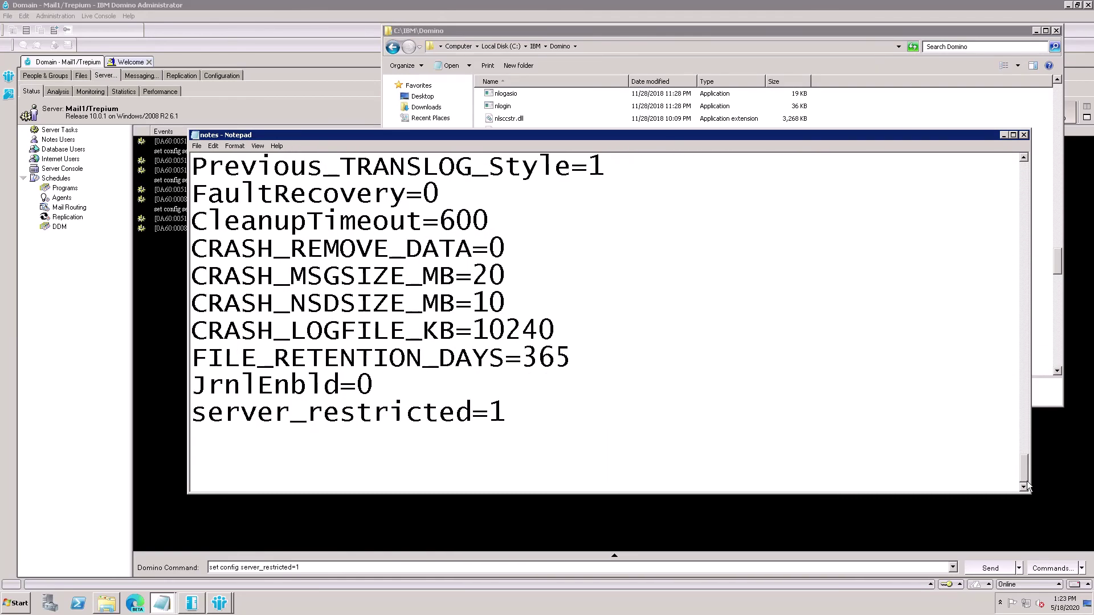
pyautogui.doubleClick(500, 411)
pyautogui.moveTo(465, 427); pyautogui.dragTo(193, 429)
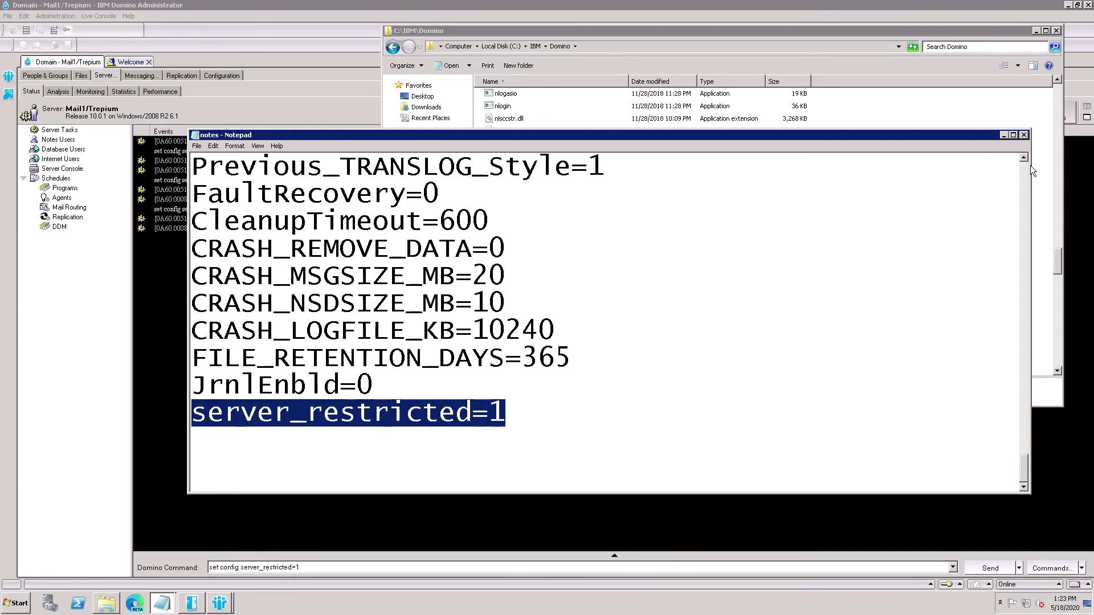
pyautogui.click(1024, 135)
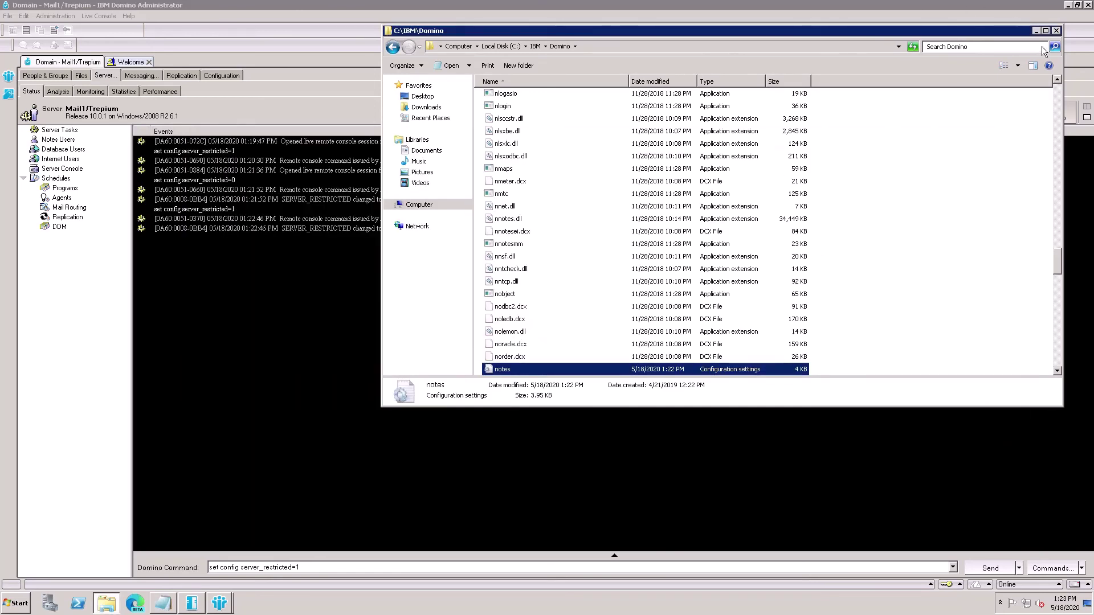
pyautogui.click(1056, 30)
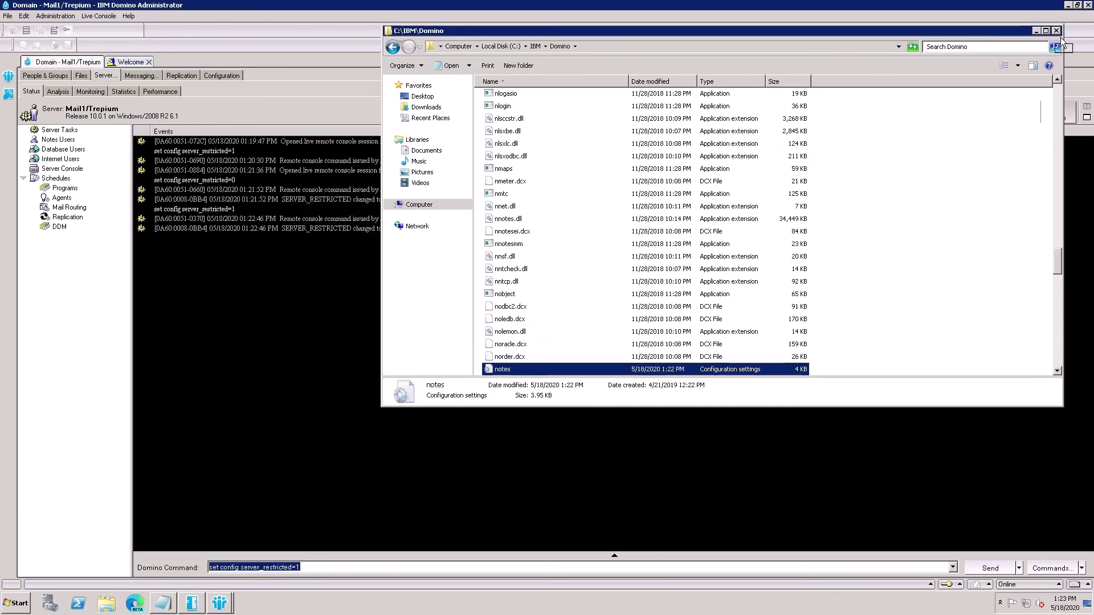